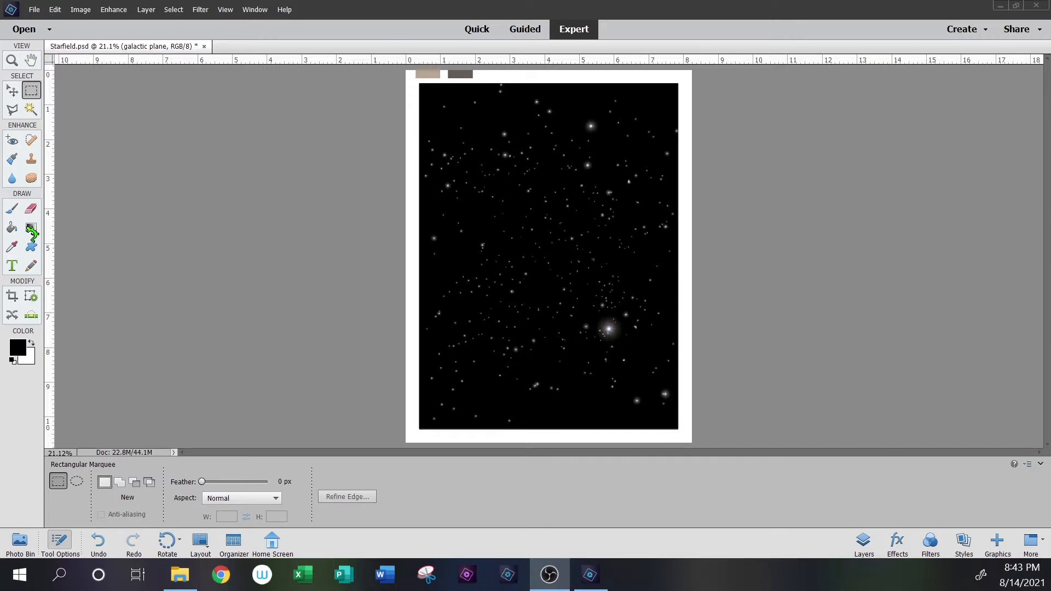
Make the large-white layer active and set up the Pencil tool with white as foreground colour and a 63 px size
left_click(867, 545)
left_click(867, 545)
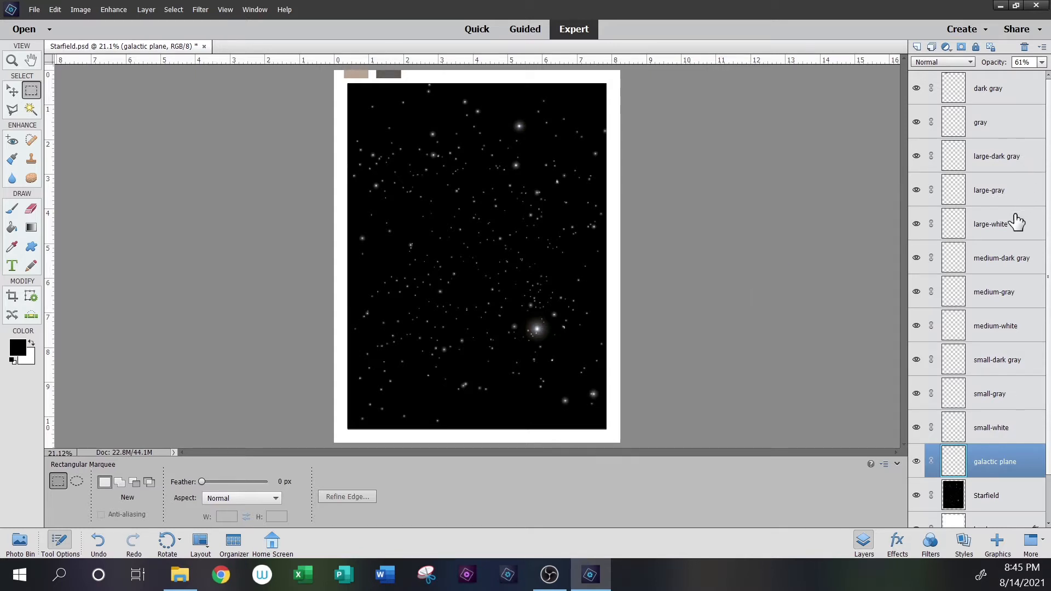
left_click(993, 225)
key("x")
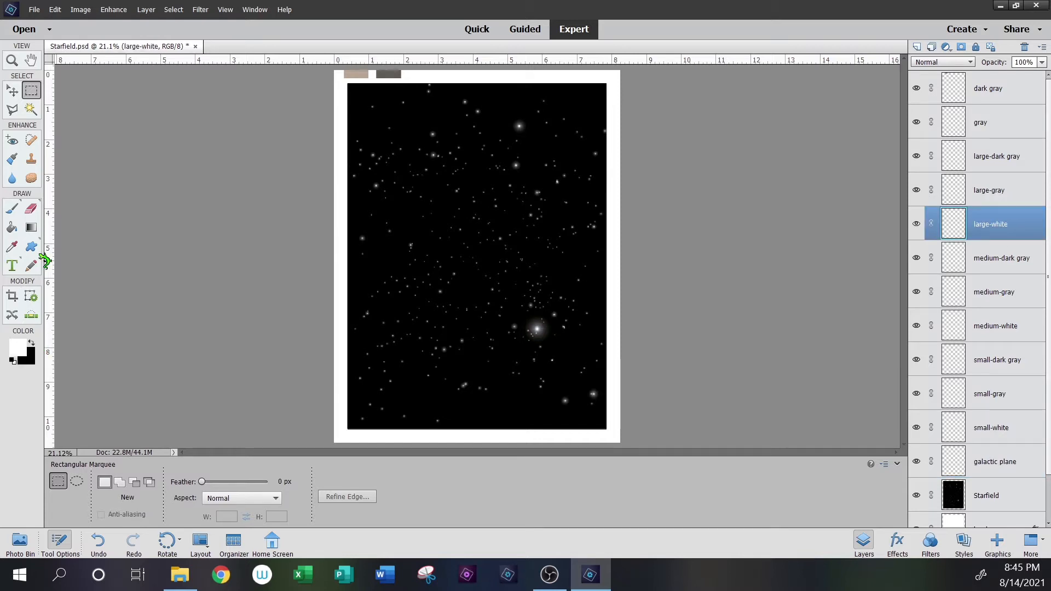
left_click(34, 262)
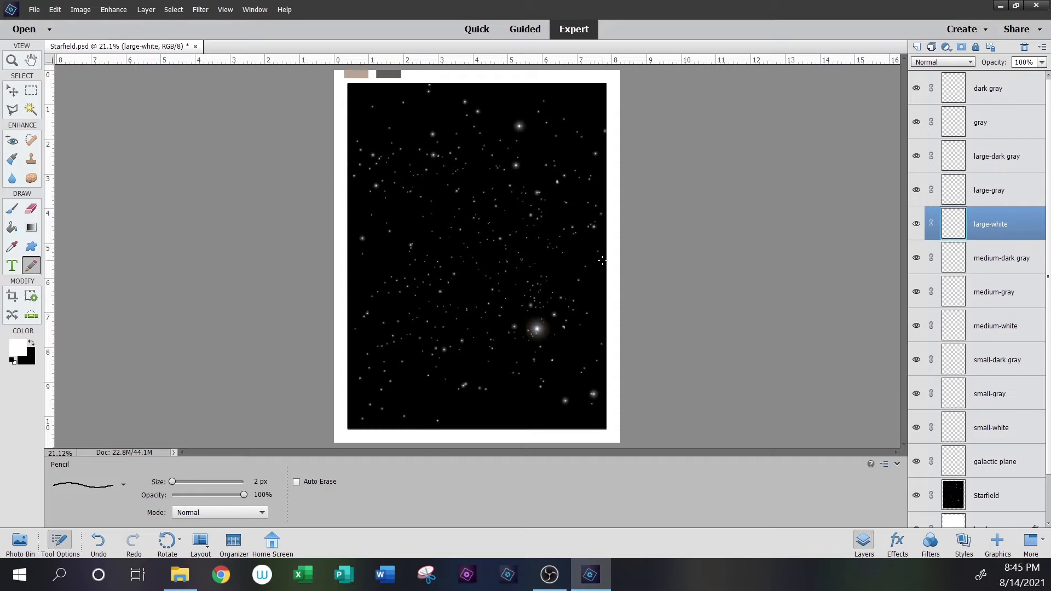
left_click_drag(182, 477, 209, 485)
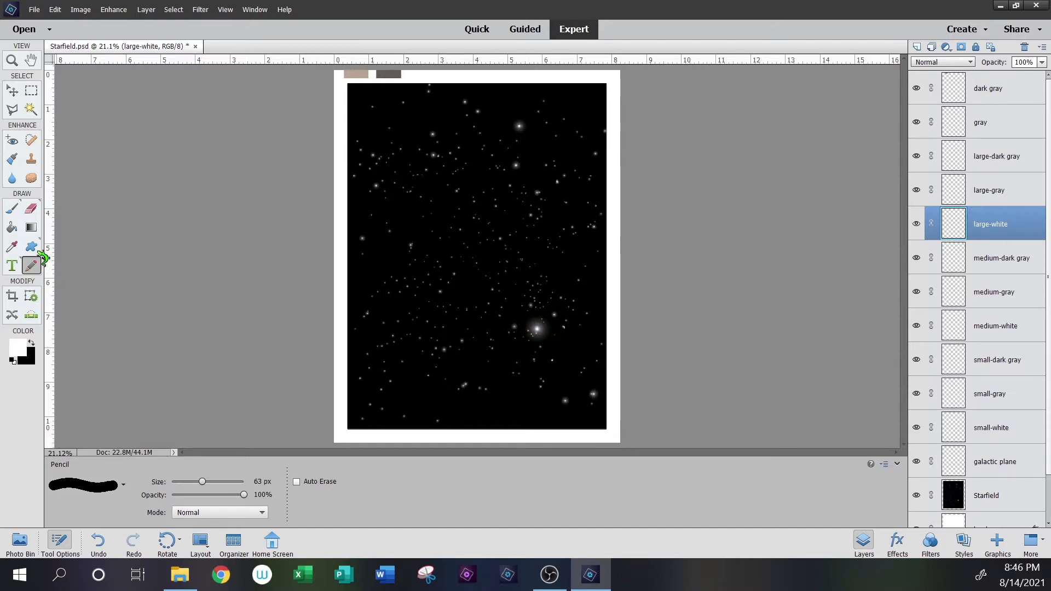
left_click_drag(340, 280, 620, 208)
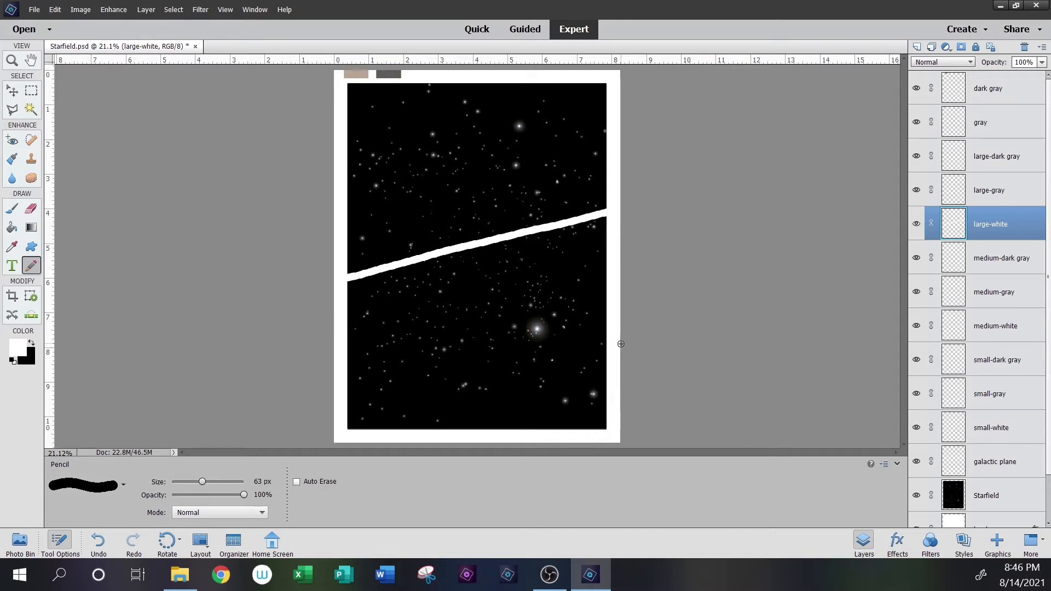
key("ctrl+z")
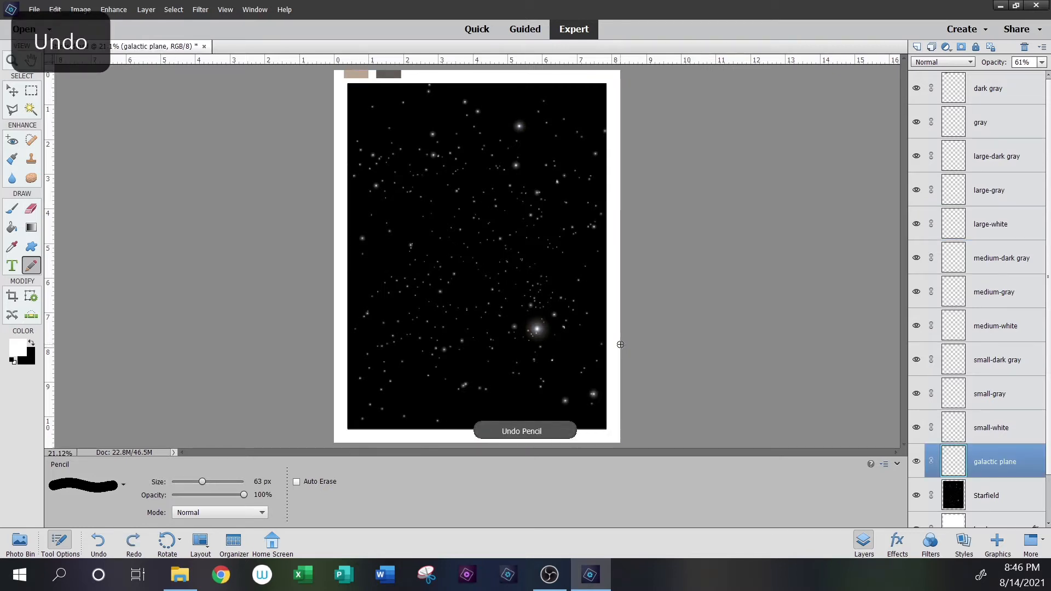
left_click(1005, 222)
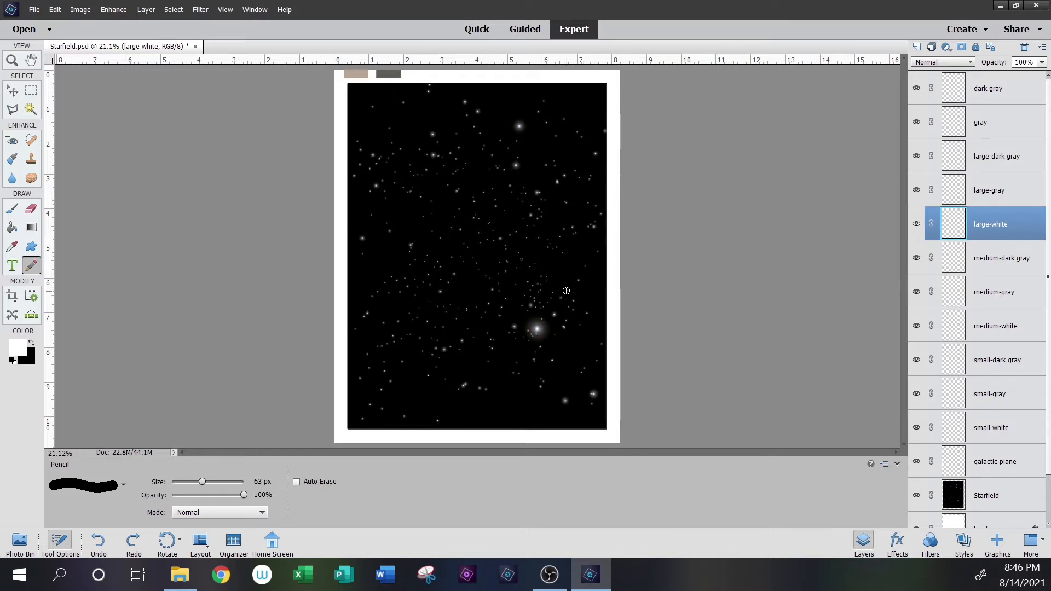
Outline several large irregular asteroid shapes in white across the starfield on the large-white layer, some running off the black area's edges
left_click_drag(469, 339, 465, 339)
left_click_drag(566, 186, 564, 185)
mouse_move(386, 176)
left_mouse_down()
mouse_move(359, 196)
mouse_move(375, 219)
mouse_move(415, 200)
mouse_move(417, 182)
mouse_move(388, 174)
left_mouse_up()
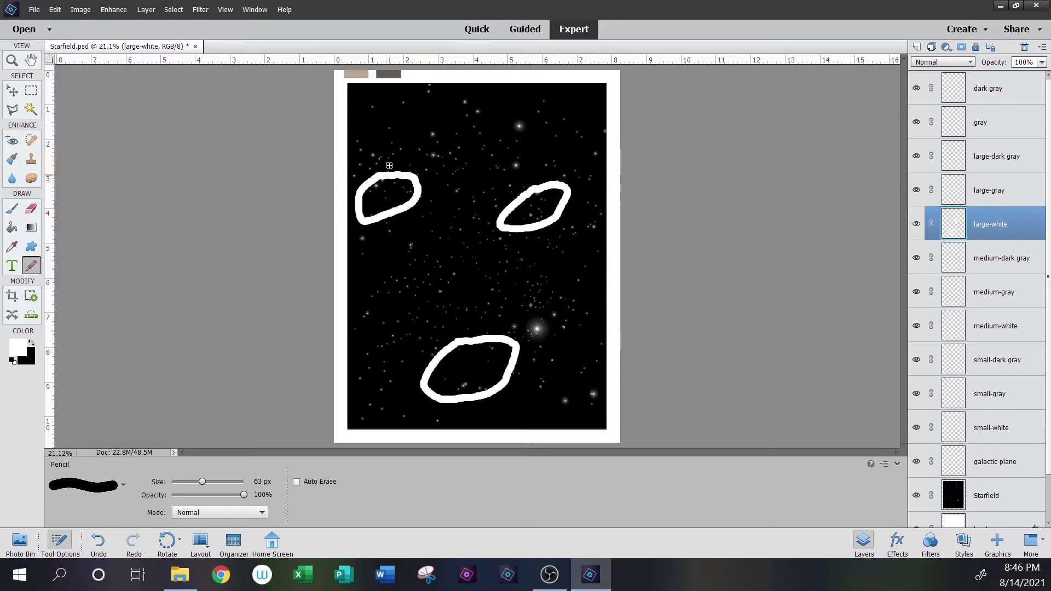
mouse_move(603, 327)
left_mouse_down()
mouse_move(583, 280)
mouse_move(607, 261)
left_mouse_up()
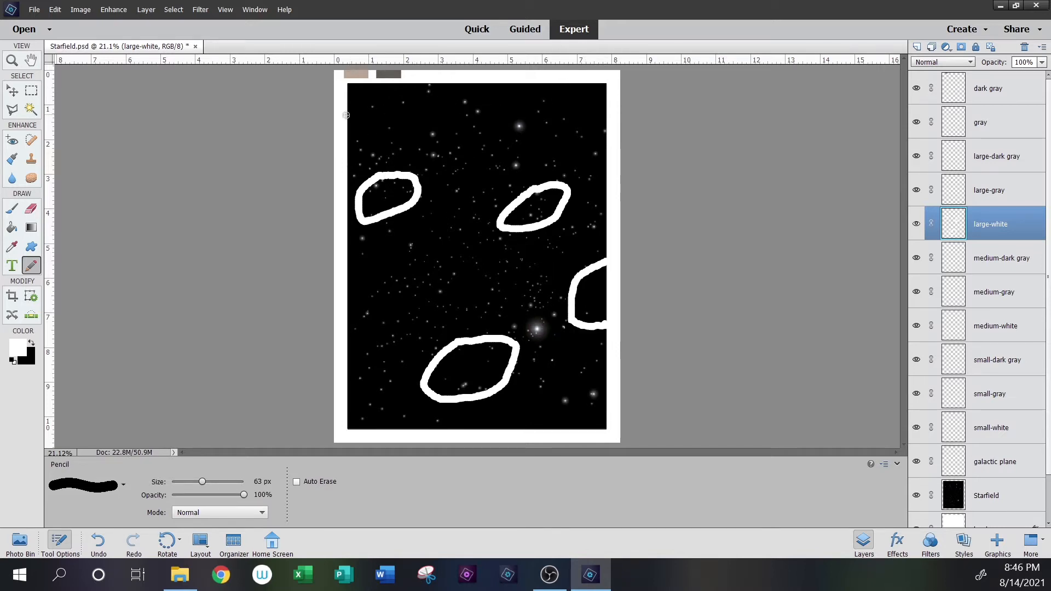
left_click_drag(348, 115, 479, 72)
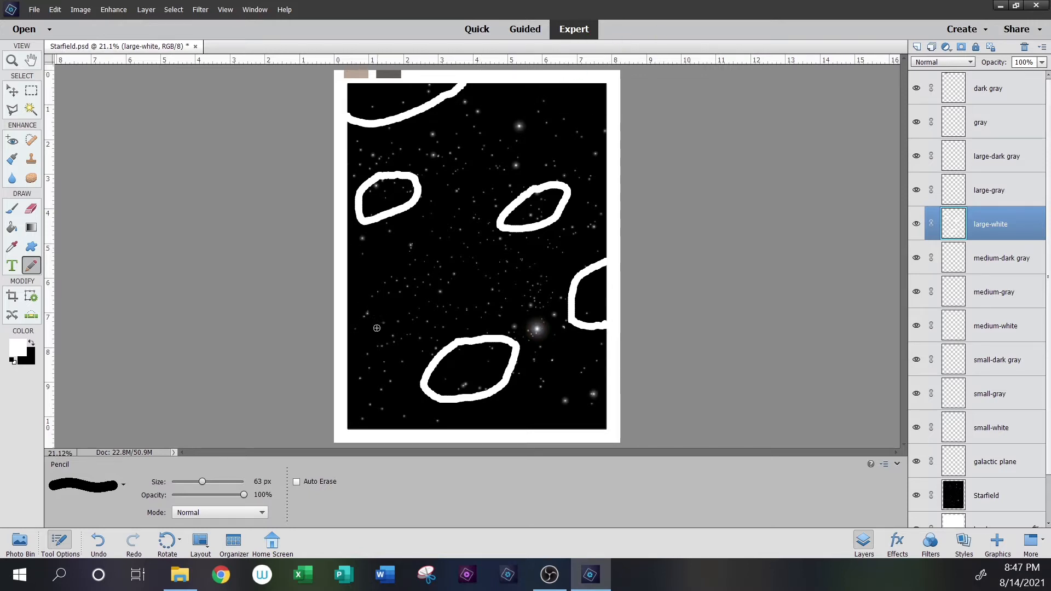
mouse_move(372, 322)
left_mouse_down()
mouse_move(355, 335)
mouse_move(373, 346)
mouse_move(390, 331)
mouse_move(375, 317)
mouse_move(366, 335)
mouse_move(382, 330)
left_mouse_up()
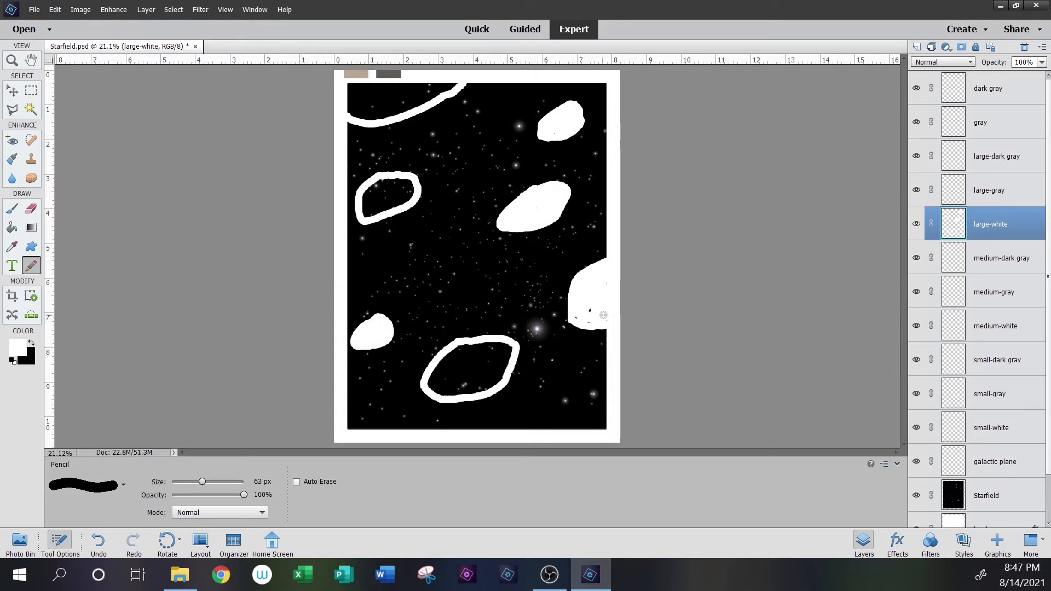
Fill the large asteroid outlines with solid white and set the large-white layer's opacity to 50%
mouse_move(456, 351)
left_mouse_down()
mouse_move(432, 389)
mouse_move(474, 344)
left_mouse_up()
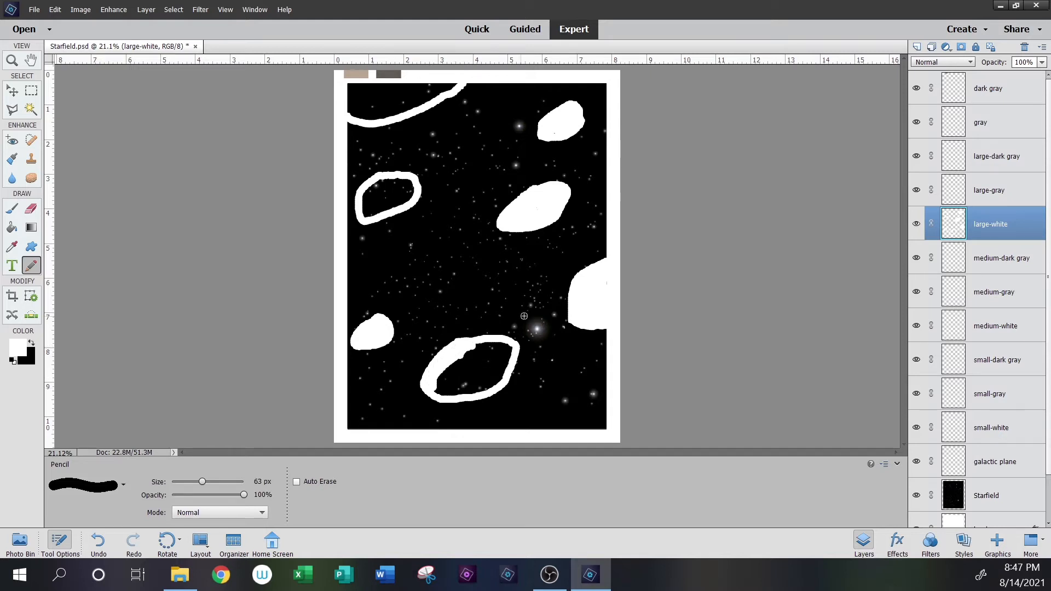
mouse_move(351, 95)
left_mouse_down()
mouse_move(351, 110)
mouse_move(353, 87)
left_mouse_up()
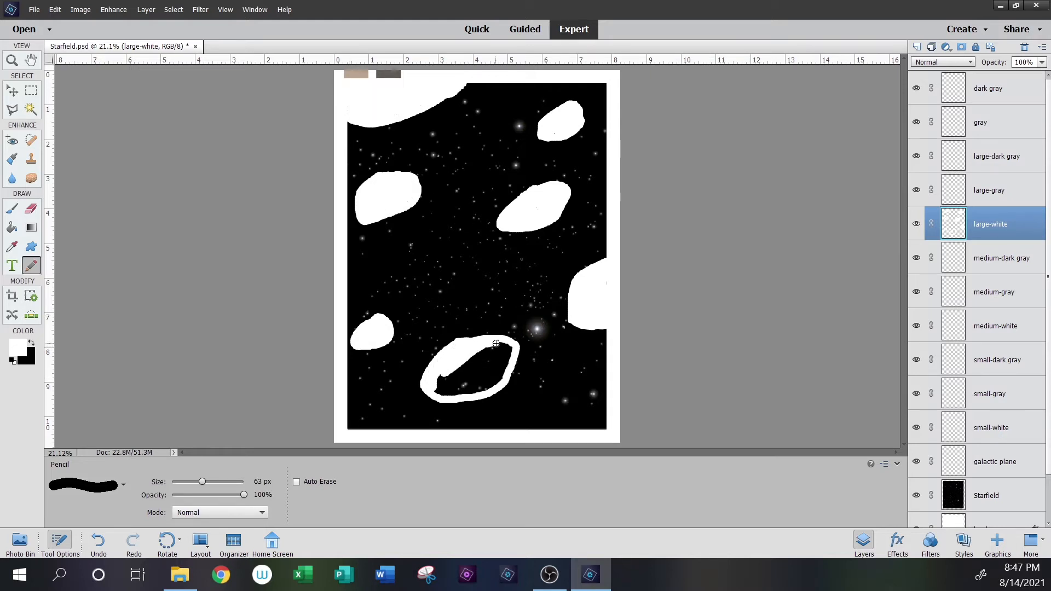
mouse_move(496, 344)
left_mouse_down()
mouse_move(512, 354)
mouse_move(471, 359)
mouse_move(507, 351)
left_mouse_up()
mouse_move(431, 370)
left_mouse_down()
mouse_move(448, 383)
mouse_move(478, 359)
left_mouse_up()
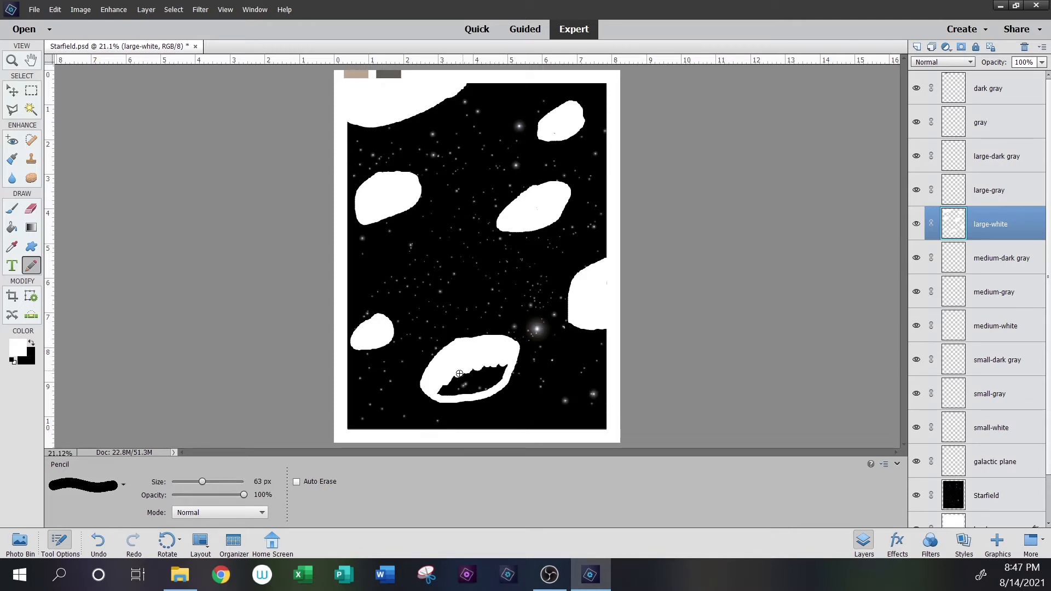
left_click_drag(437, 396, 505, 350)
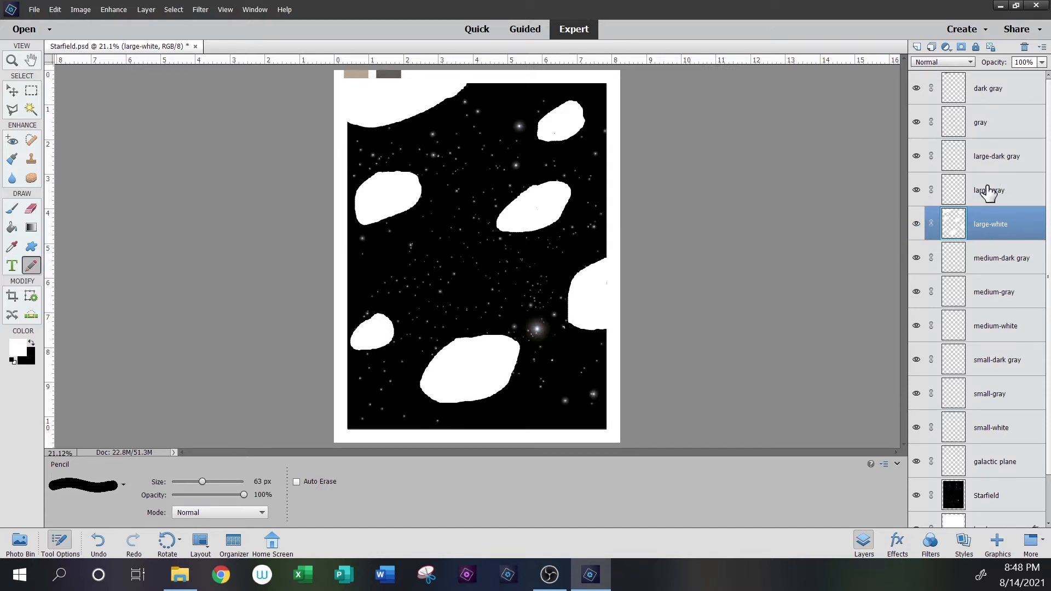
left_click(1043, 62)
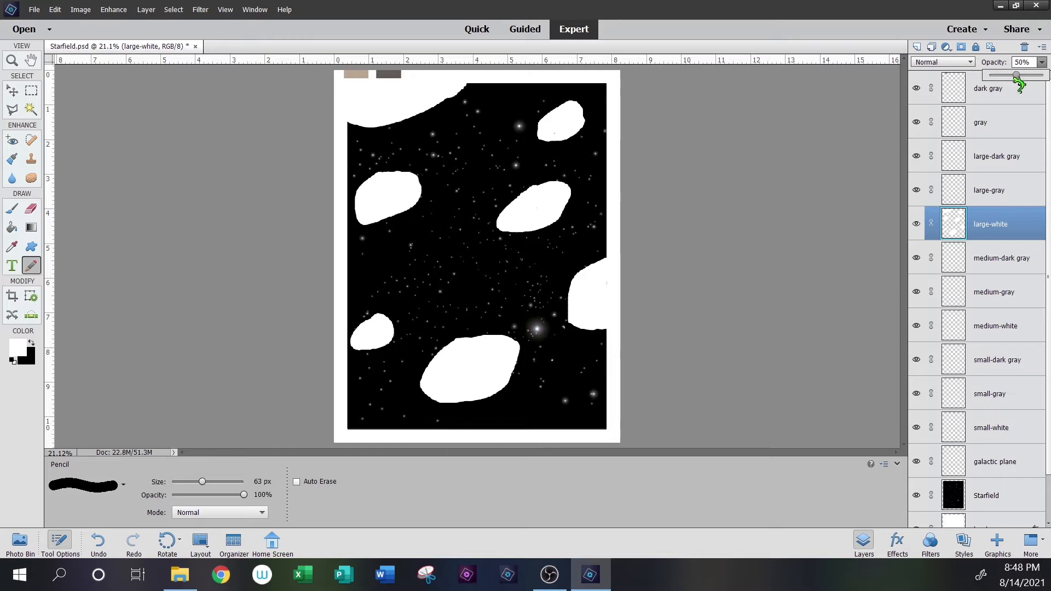
left_click_drag(1021, 75, 1016, 75)
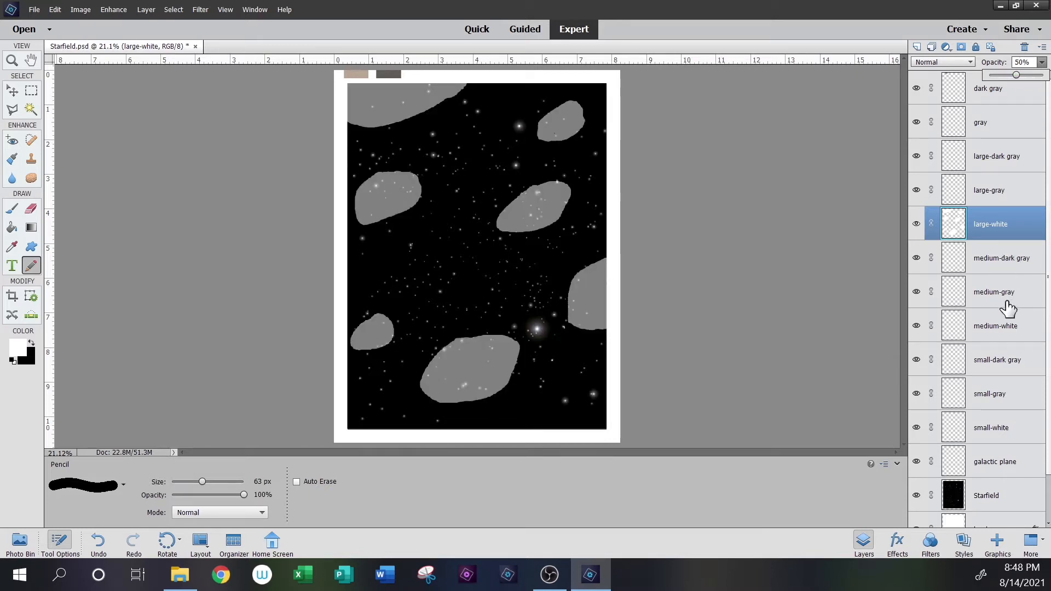
Draw solid white medium-sized asteroids scattered among the large ones on the medium-white layer and set its opacity to 54%
left_click(1006, 328)
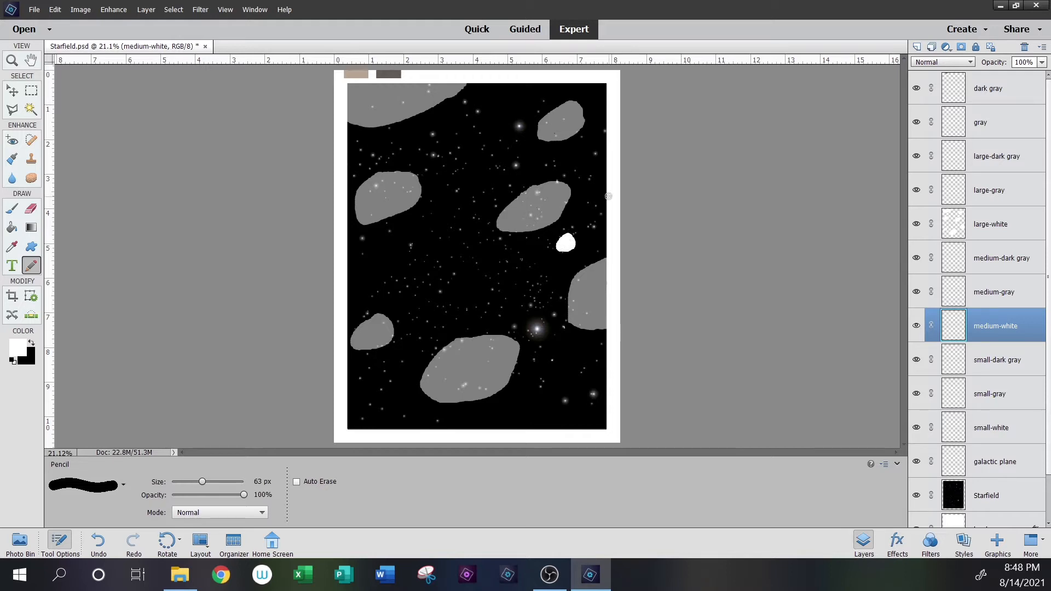
left_click_drag(571, 131, 576, 144)
mouse_move(482, 276)
left_mouse_down()
mouse_move(499, 305)
mouse_move(529, 292)
mouse_move(511, 307)
left_mouse_up()
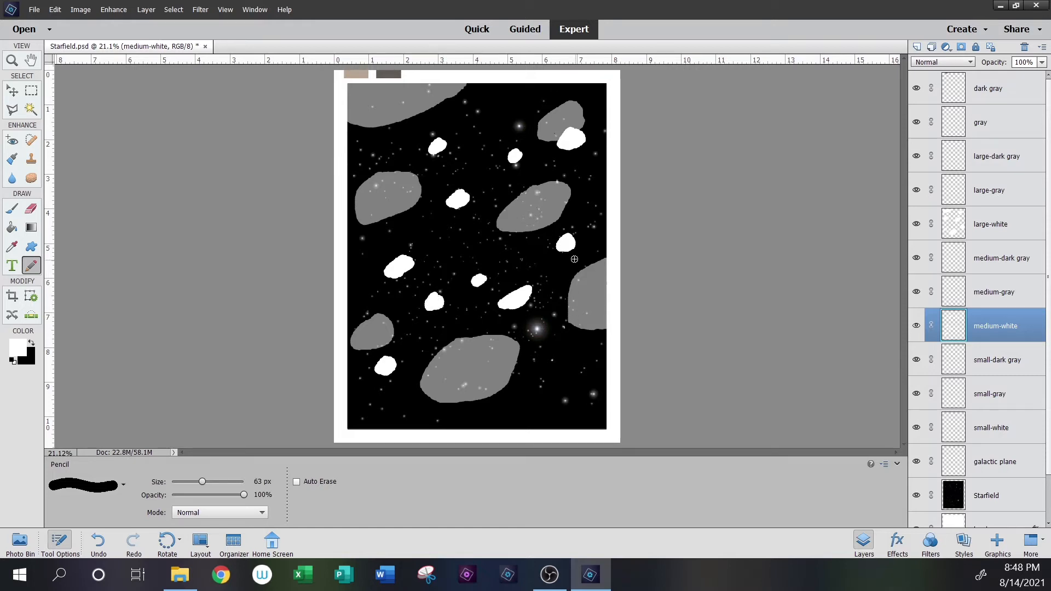
left_click_drag(570, 269, 567, 282)
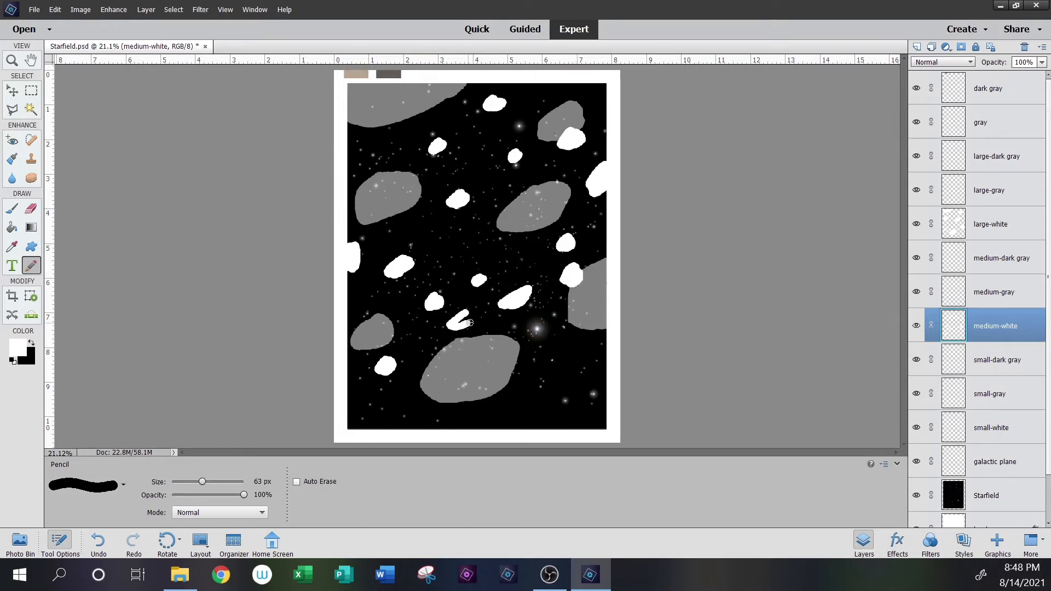
left_click_drag(472, 315, 462, 322)
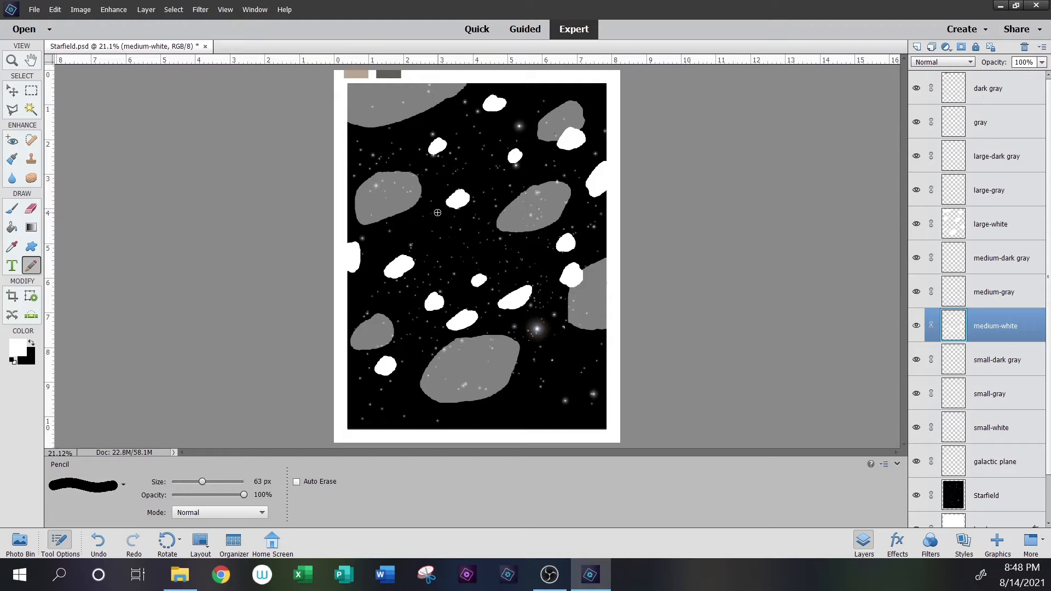
left_click_drag(510, 244, 504, 256)
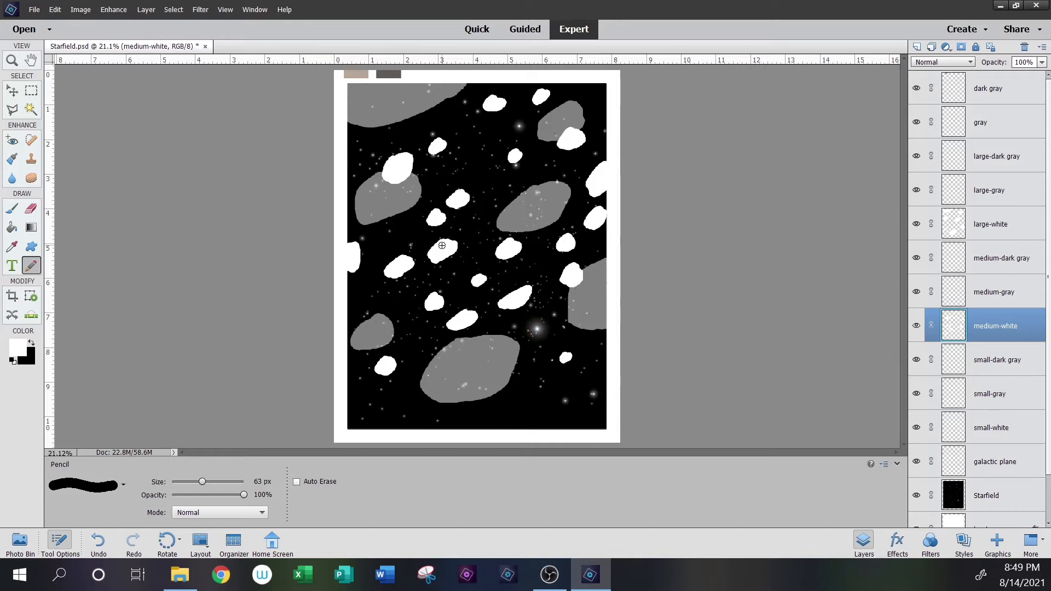
left_click_drag(1042, 63, 1022, 89)
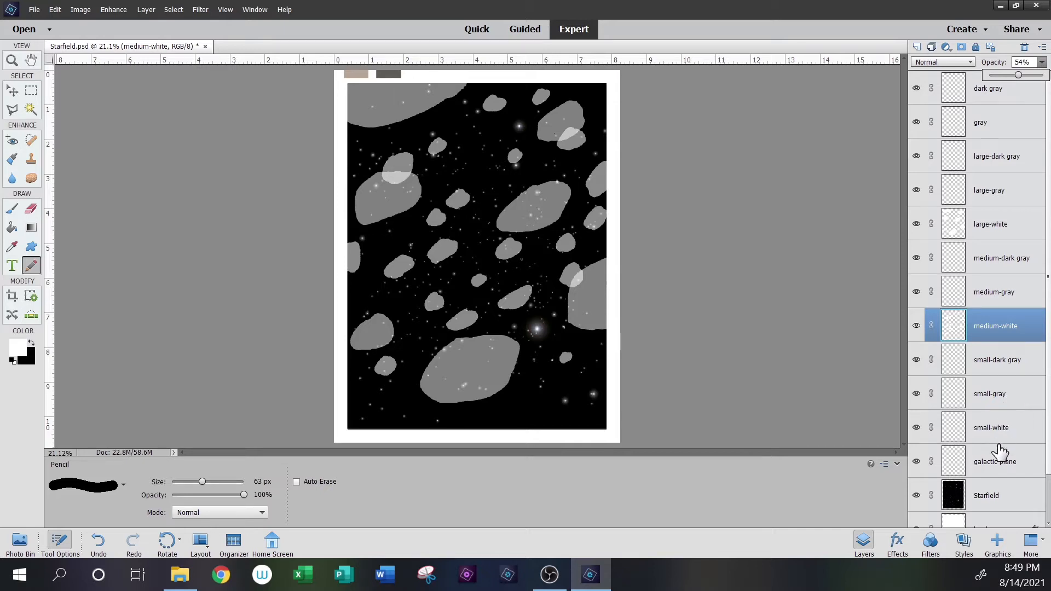
On the small-white layer, draw small solid white asteroids in the gaps of the upper starfield with a 40 px Pencil
left_click(1012, 425)
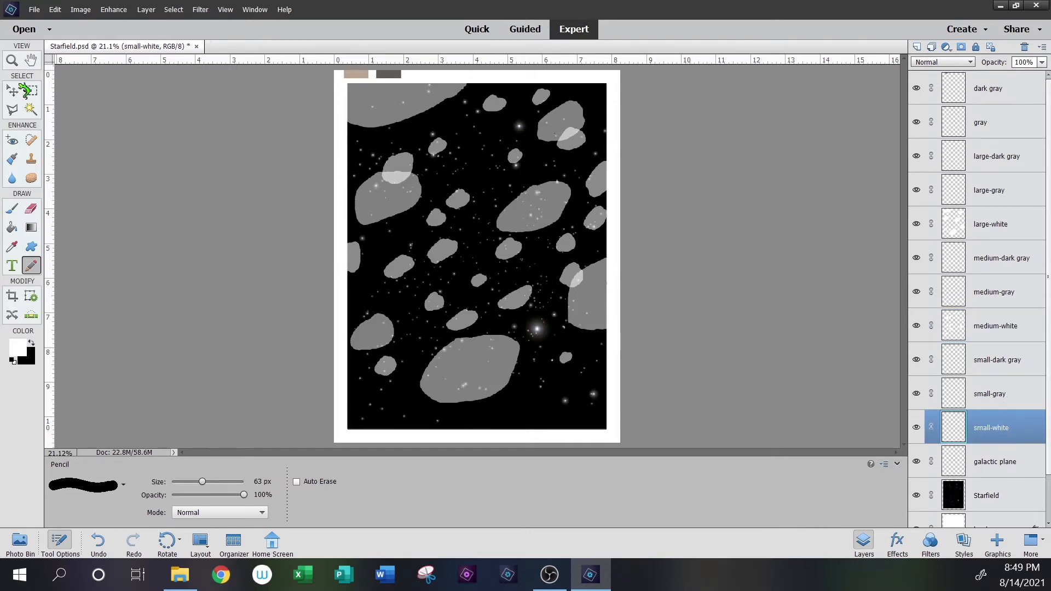
left_click(13, 60)
left_click_drag(336, 136, 674, 257)
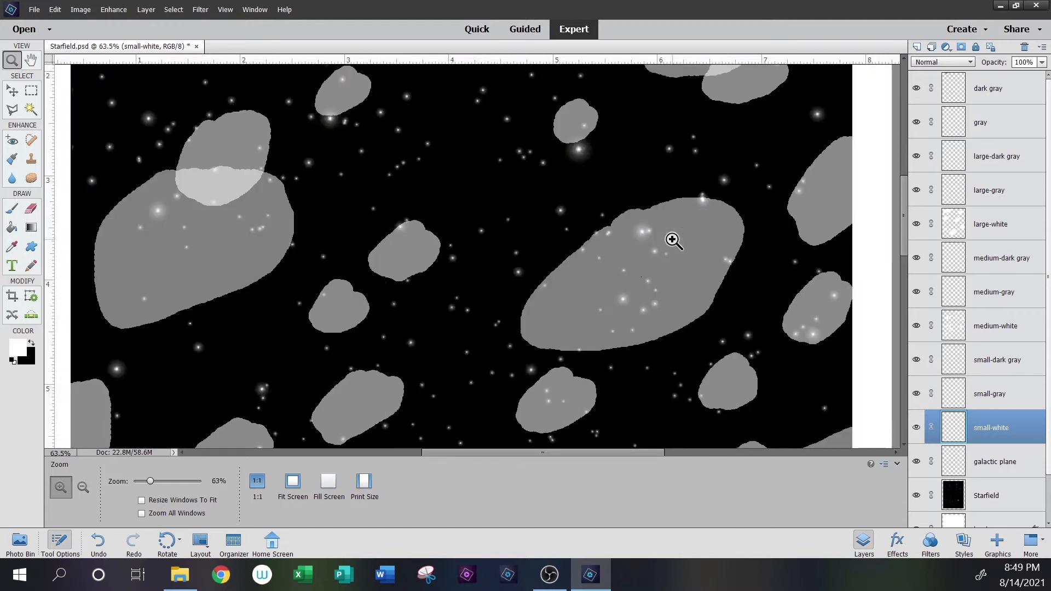
left_click(31, 266)
key("bracketleft")
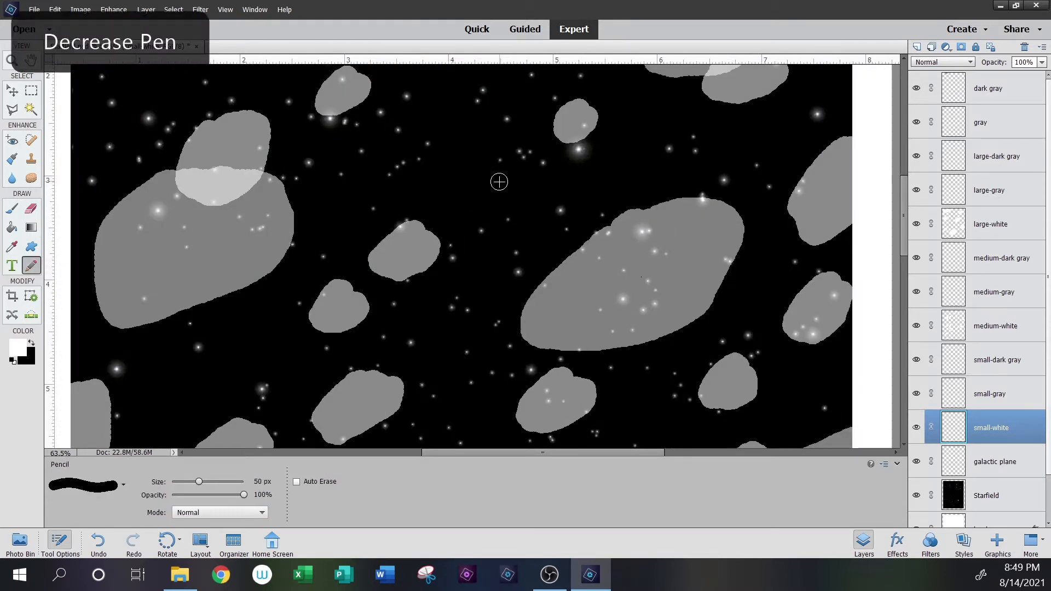
key("bracketleft")
mouse_move(515, 180)
left_mouse_down()
mouse_move(506, 189)
mouse_move(515, 184)
left_mouse_up()
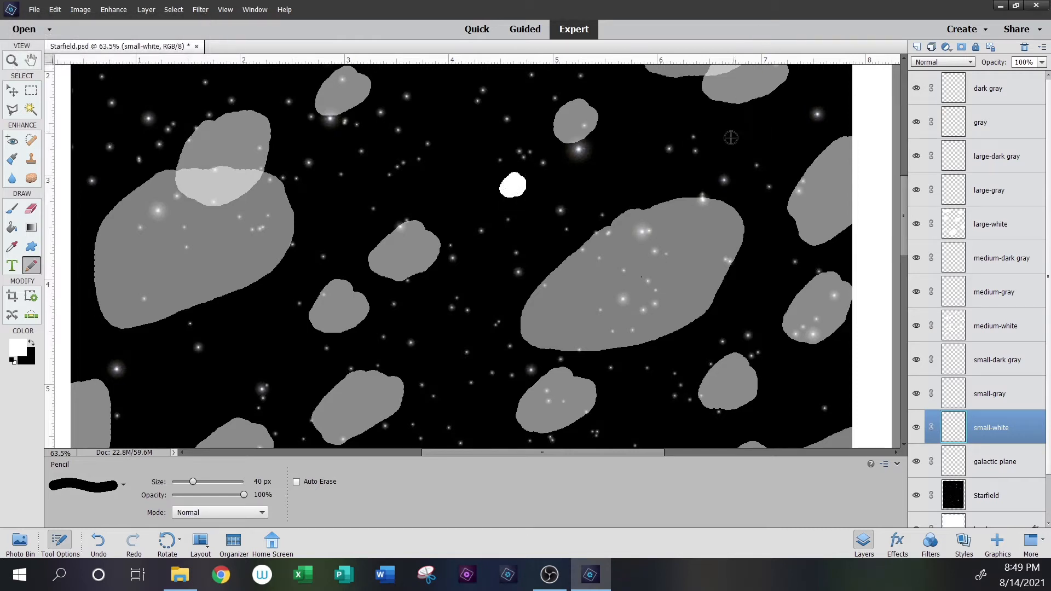
left_click_drag(711, 140, 712, 143)
left_click_drag(637, 150, 648, 146)
left_click(577, 182)
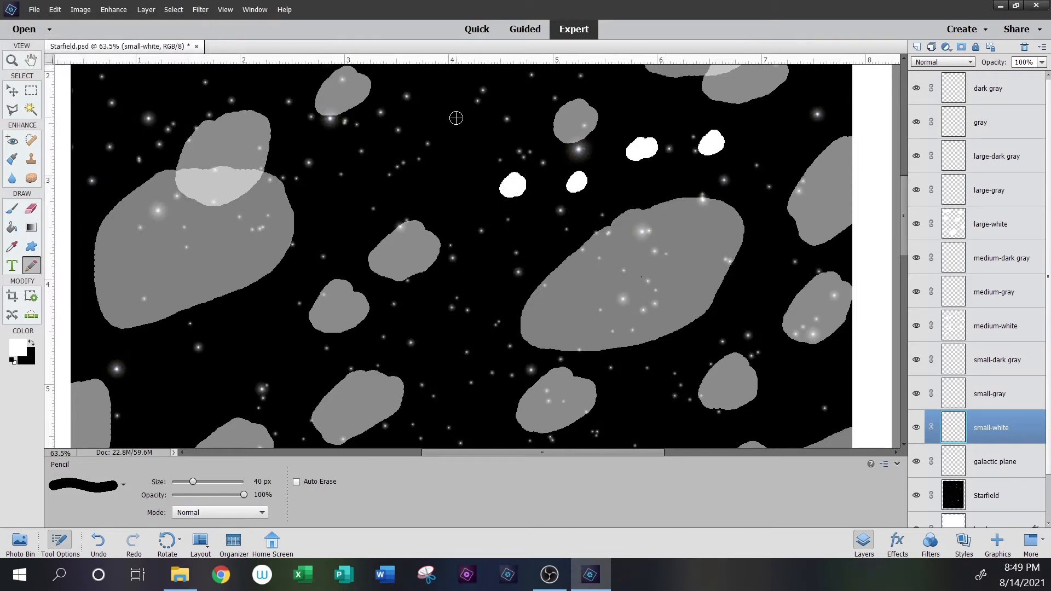
left_click_drag(427, 148, 442, 140)
left_click_drag(354, 194, 347, 204)
Draw tiny white asteroids in remaining gaps across the starfield on the small-white layer with a 10 px Pencil
left_click_drag(695, 311, 743, 243)
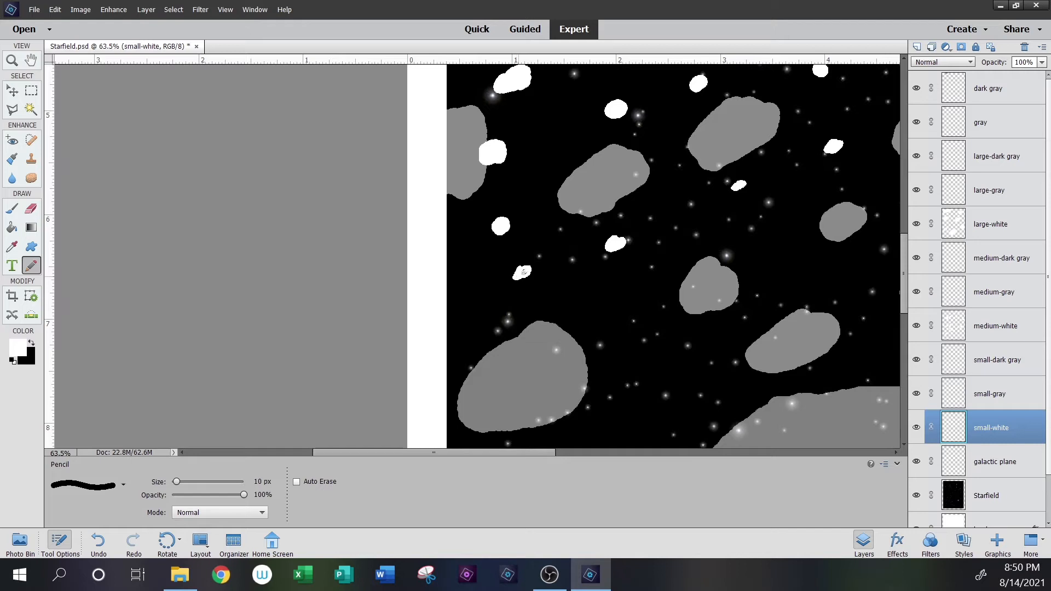
left_click_drag(851, 278, 617, 364)
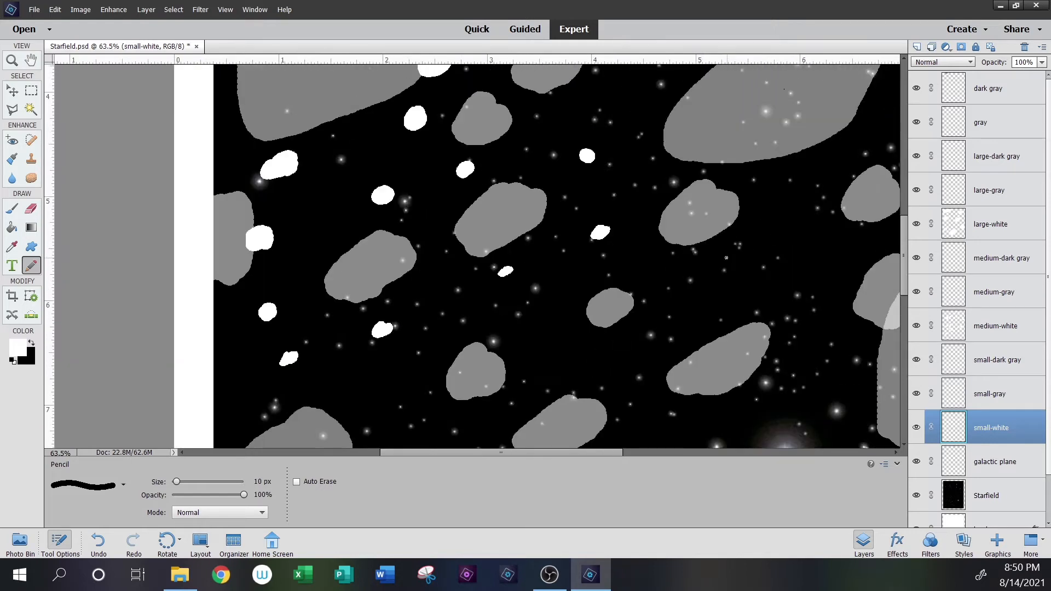
left_click_drag(839, 245, 655, 333)
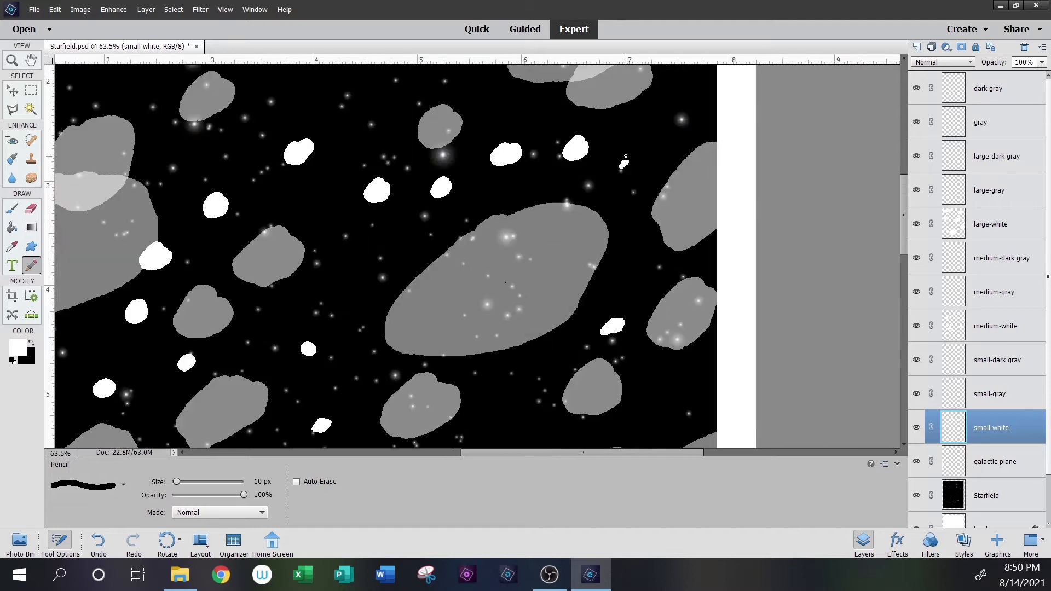
left_click_drag(666, 153, 656, 260)
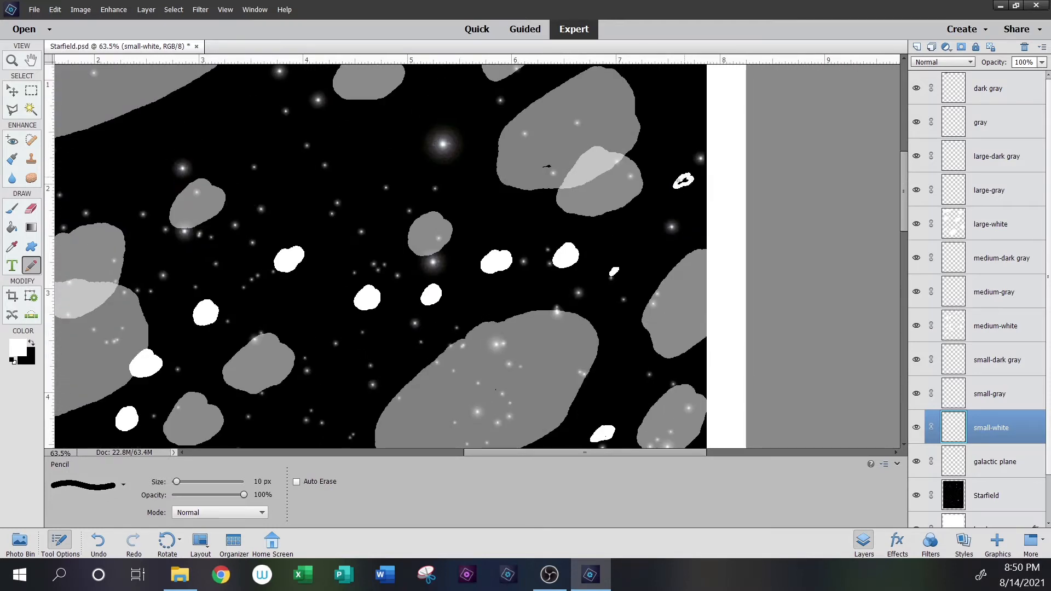
left_click_drag(698, 157, 685, 317)
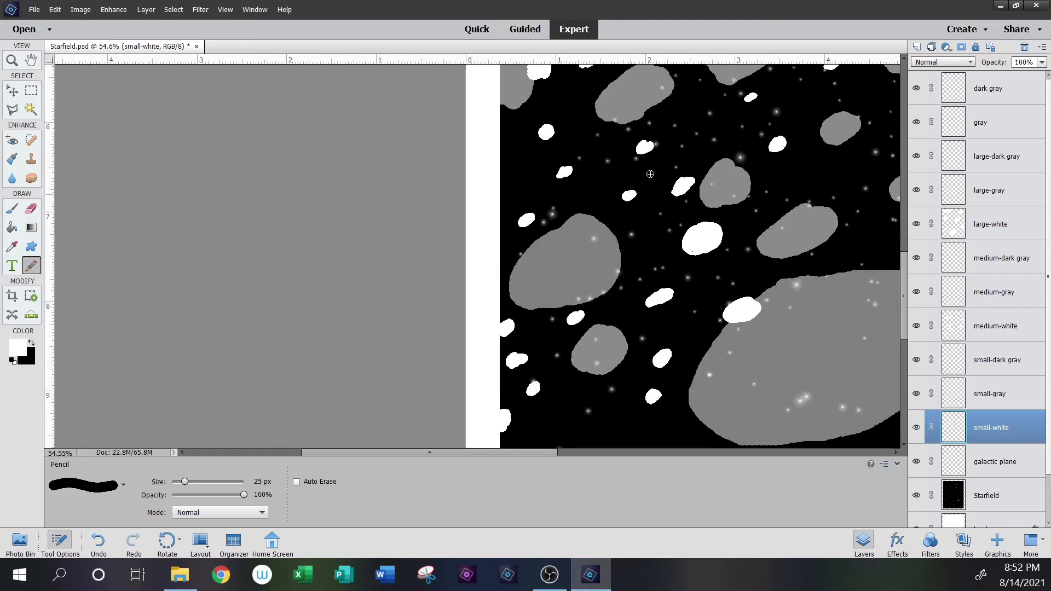
Draw additional small solid white asteroids in the remaining gaps between the larger ones on the small-white layer with a 25 px Pencil
left_click_drag(706, 216, 730, 317)
left_click_drag(540, 259, 536, 265)
mouse_move(751, 199)
left_mouse_down()
mouse_move(779, 380)
mouse_move(804, 411)
left_mouse_up()
left_click_drag(563, 234, 567, 244)
left_click_drag(833, 252, 602, 320)
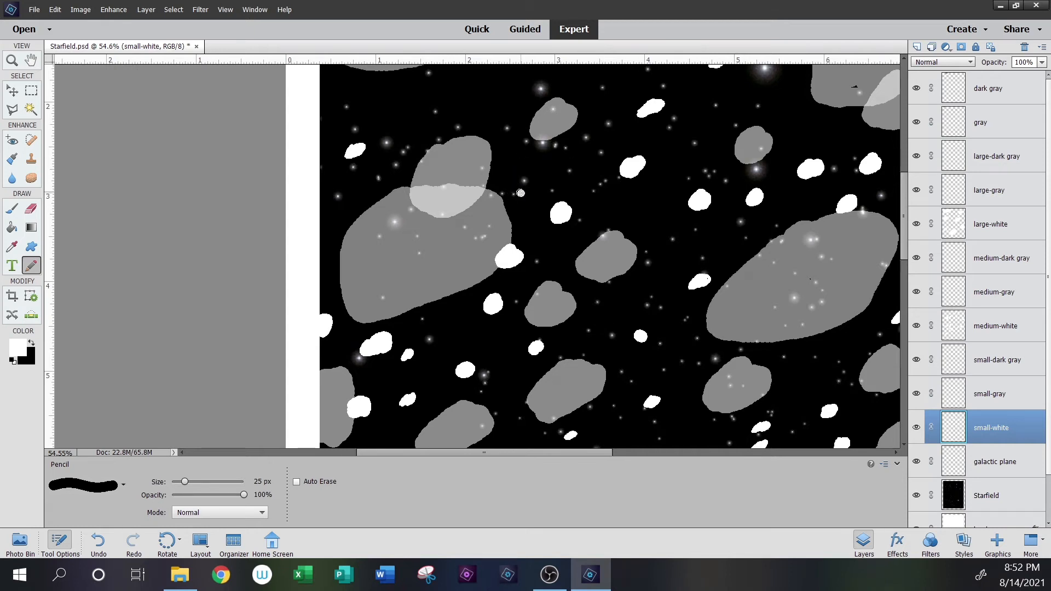
left_click_drag(810, 212, 679, 219)
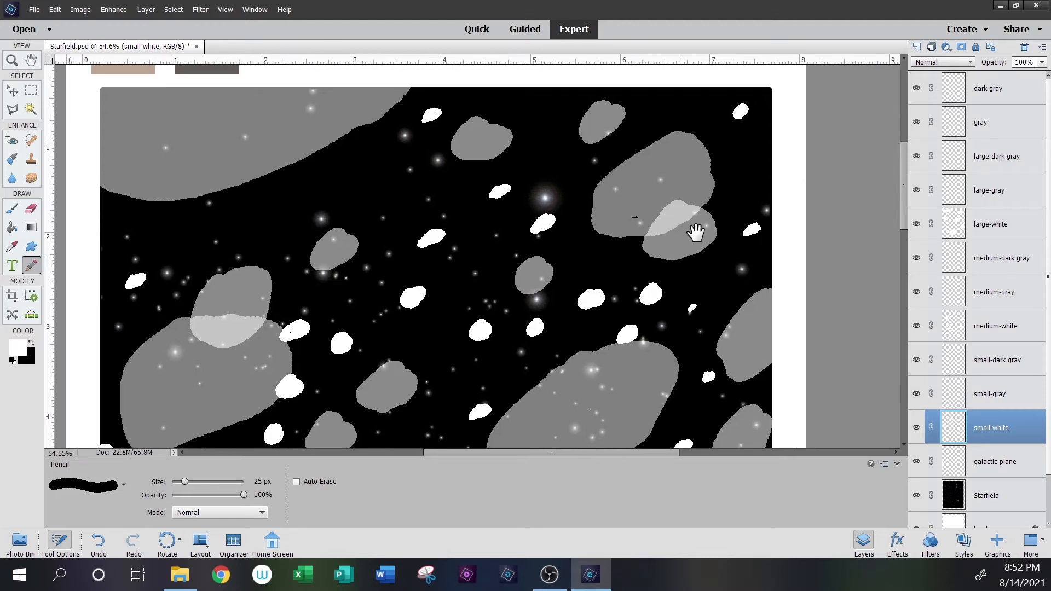
left_click_drag(694, 230, 672, 170)
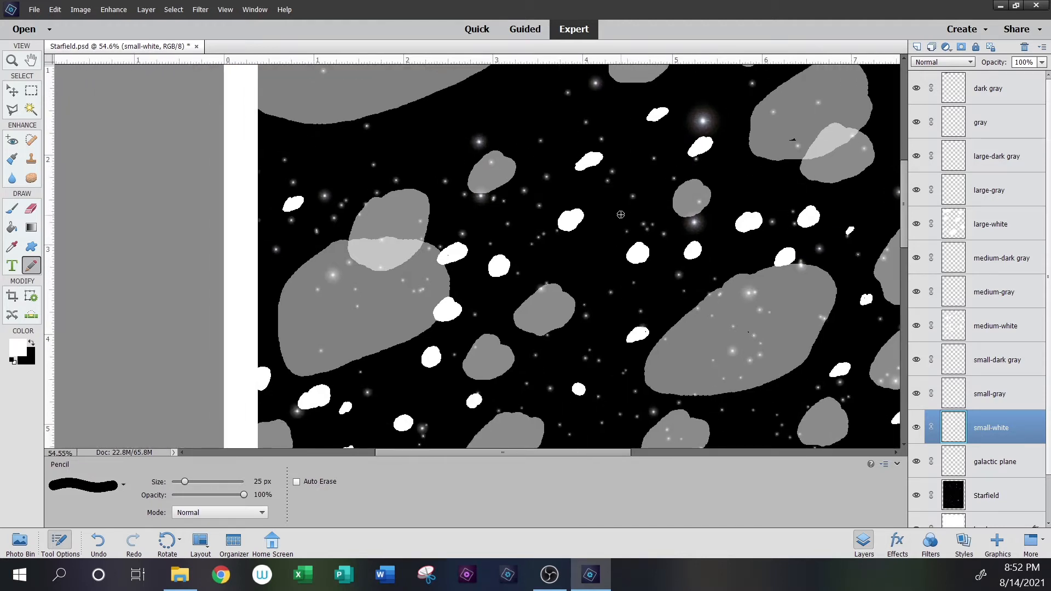
mouse_move(730, 307)
left_mouse_down()
mouse_move(825, 261)
mouse_move(571, 252)
left_mouse_up()
key("z")
right_click(432, 228)
left_click(480, 236)
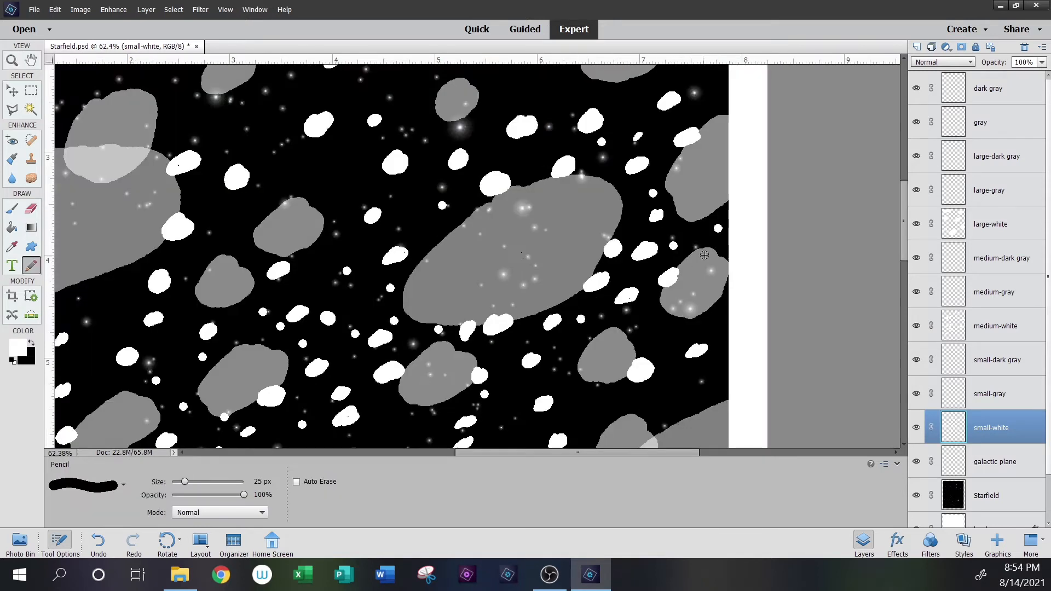
left_click_drag(716, 321, 711, 344)
key("z")
right_click(534, 245)
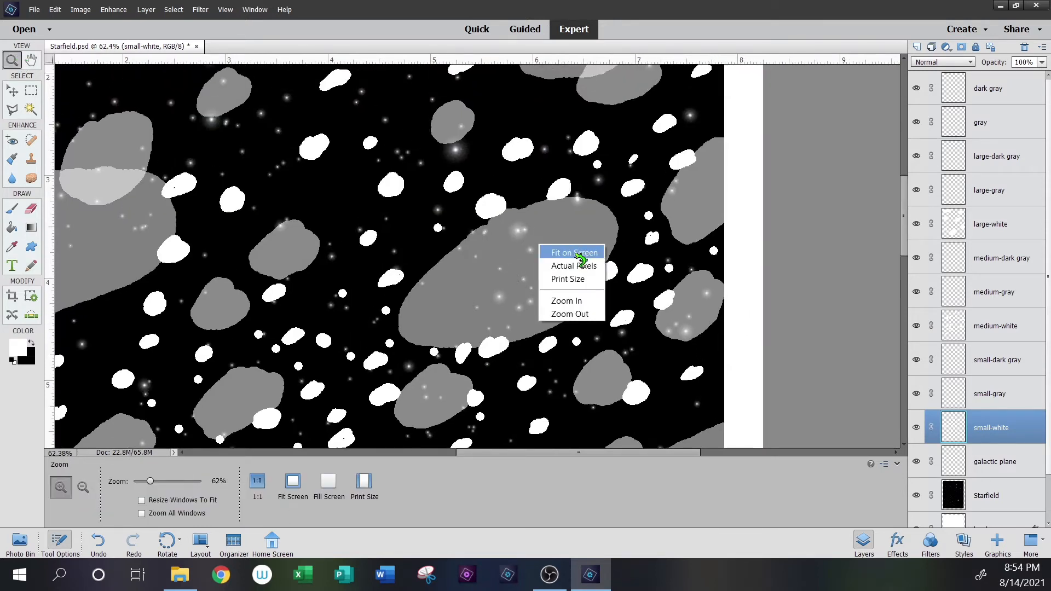
left_click(548, 249)
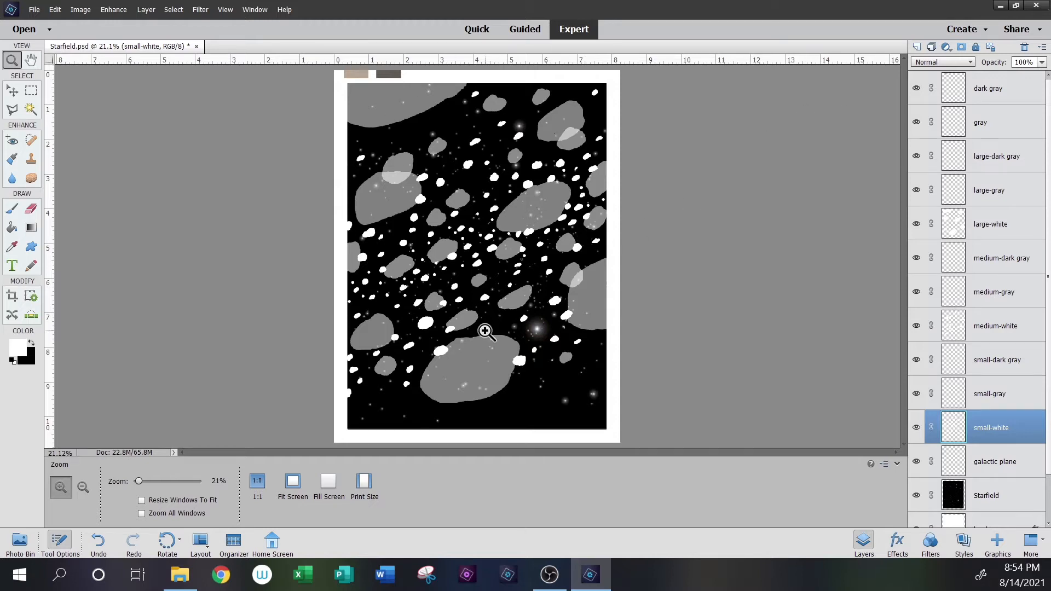
Set the opacity of both the medium-white and large-white layers to 100%
left_click(1007, 330)
left_click(1042, 62)
left_click_drag(1019, 75, 1040, 77)
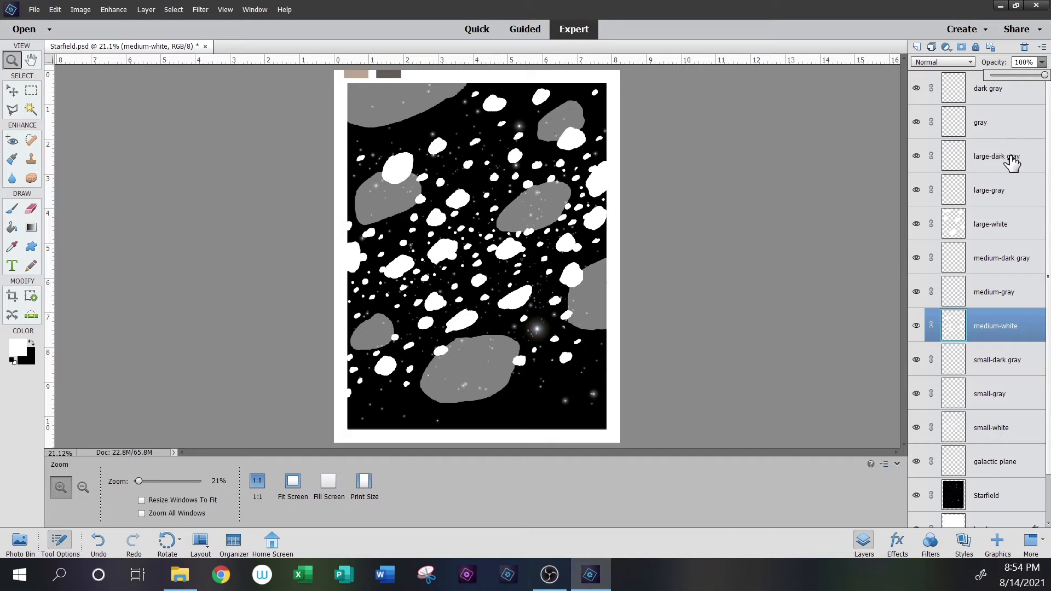
left_click(1011, 219)
left_click(1042, 62)
left_click_drag(1017, 75, 1045, 75)
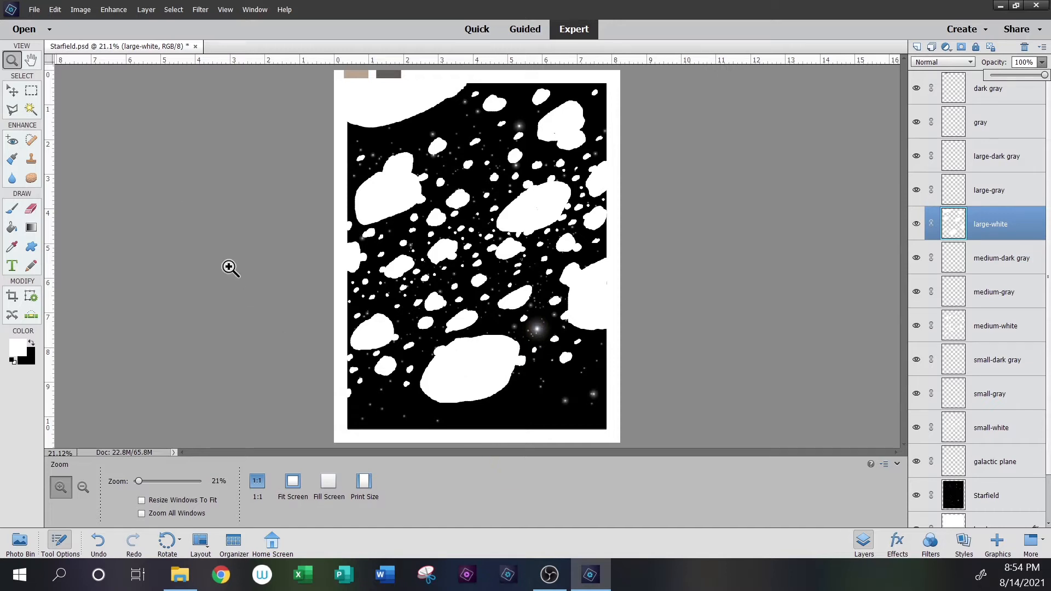
left_click(16, 61)
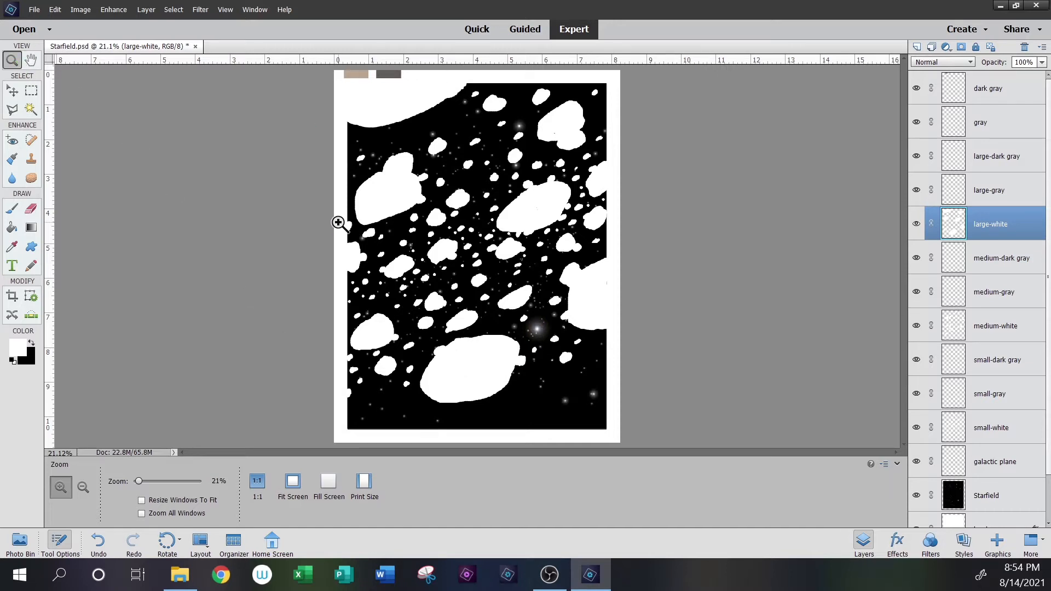
left_click(1004, 496)
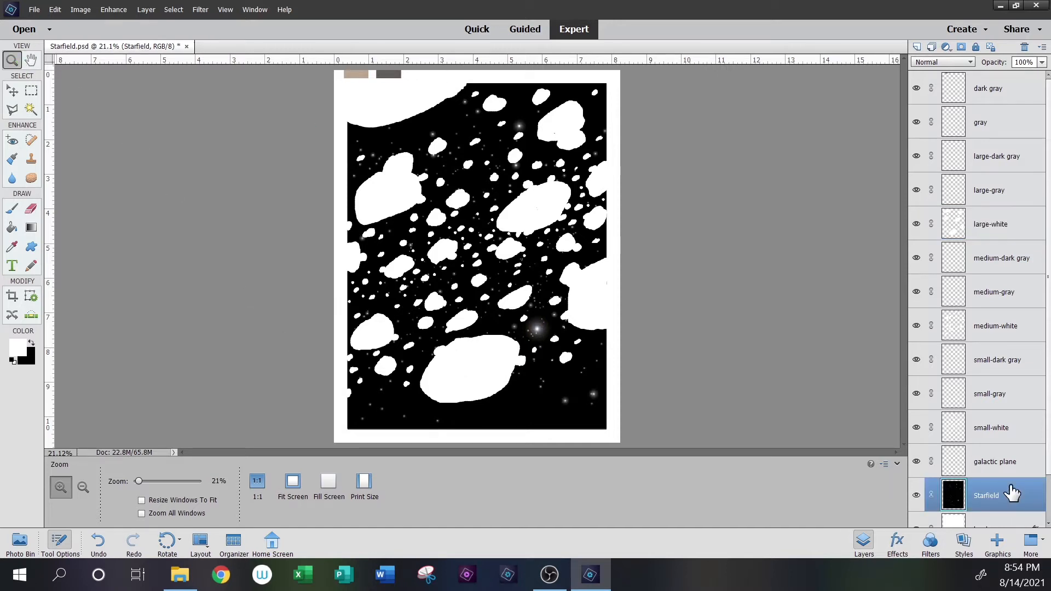
left_click(31, 91)
left_click_drag(340, 80, 614, 436)
left_click(14, 92)
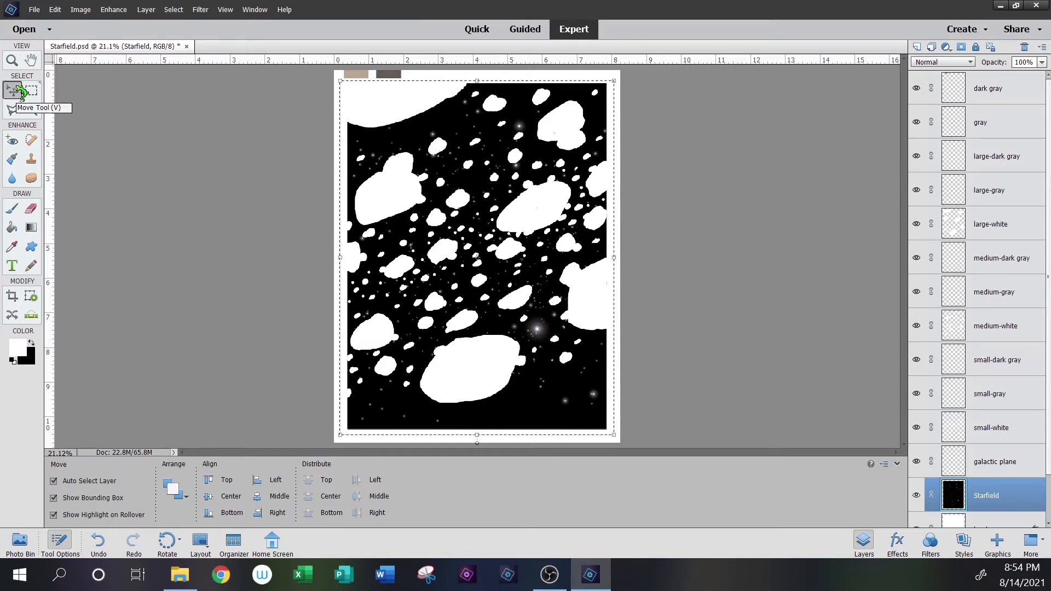
key("ctrl+d")
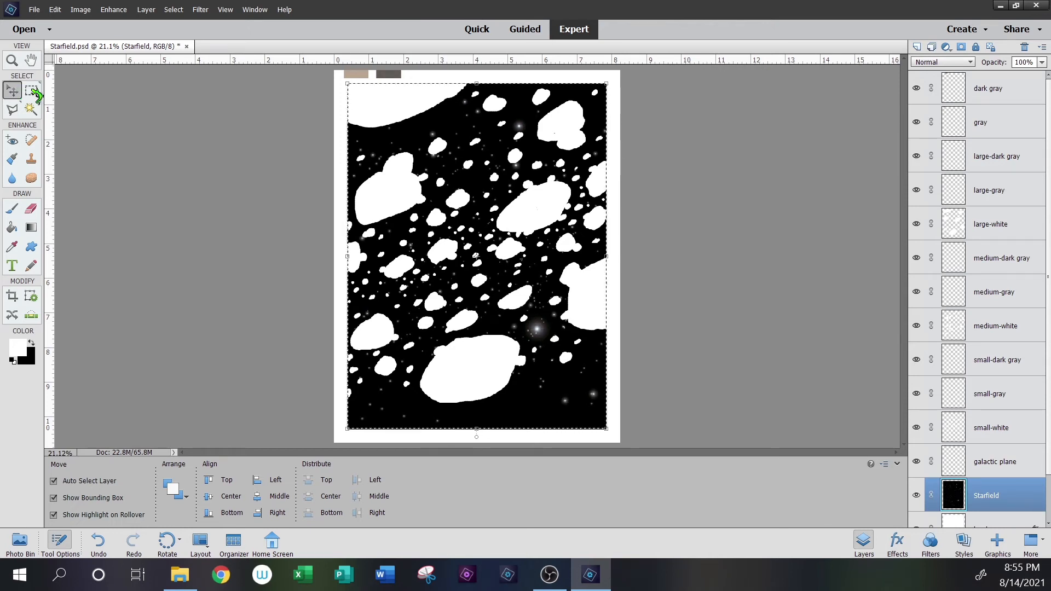
Invert the selection around the starfield rectangle to cover the white border area outside it, and clear the selection
left_click(33, 91)
right_click(535, 174)
left_click(592, 194)
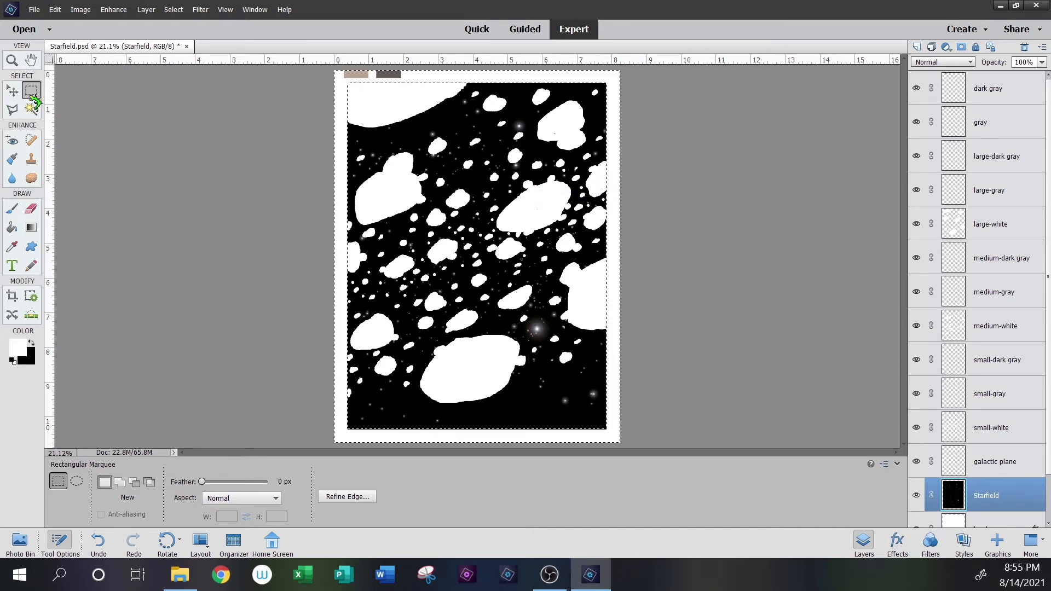
right_click(531, 174)
left_click(566, 182)
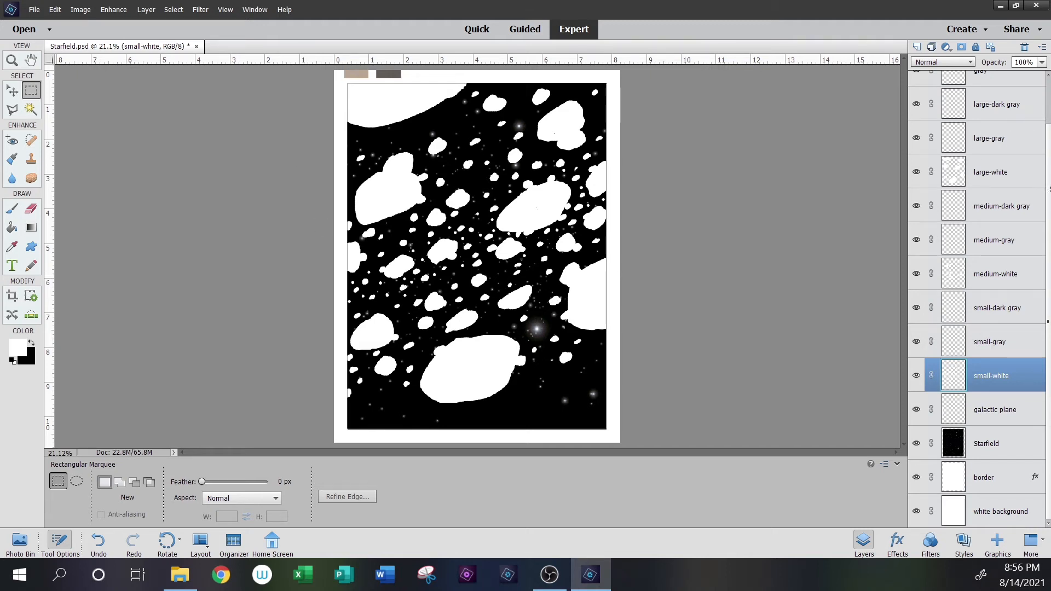
Hide the small-white and medium-white layers and select all the large asteroids on the large-white layer with the Magic Wand
left_click(918, 377)
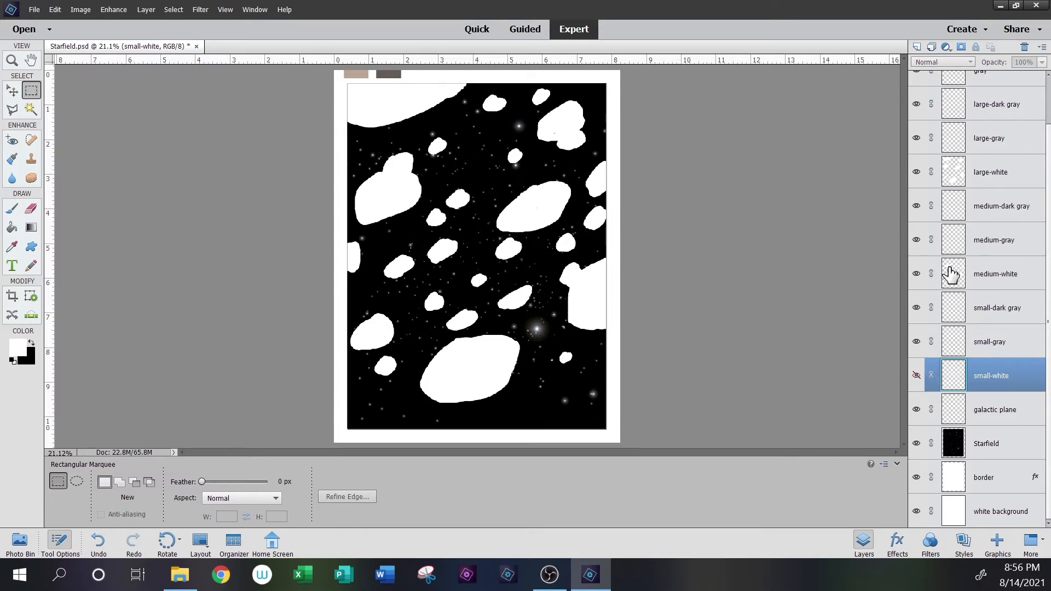
left_click(918, 275)
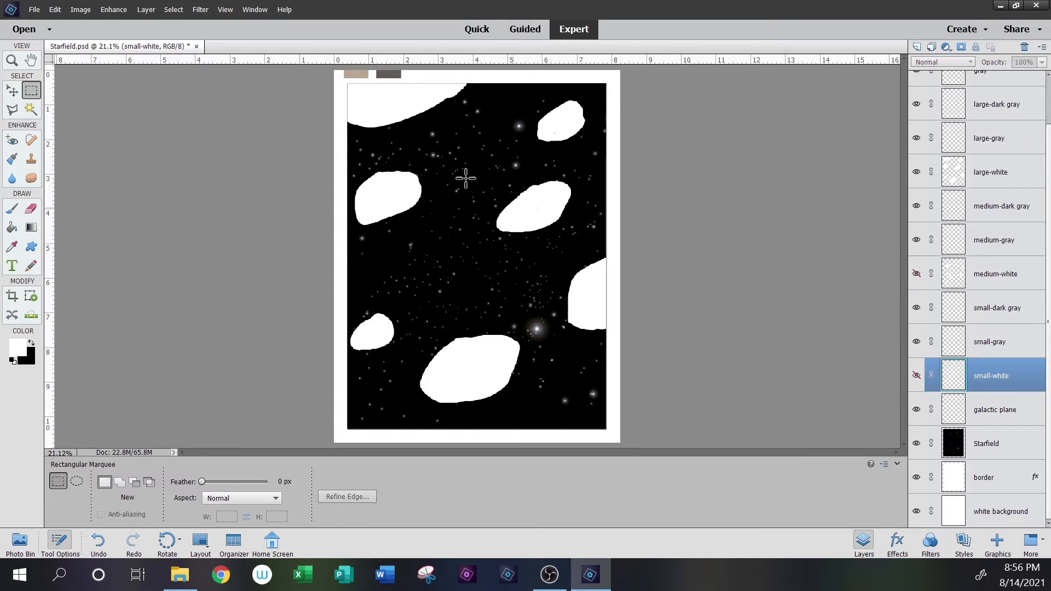
left_click(31, 110)
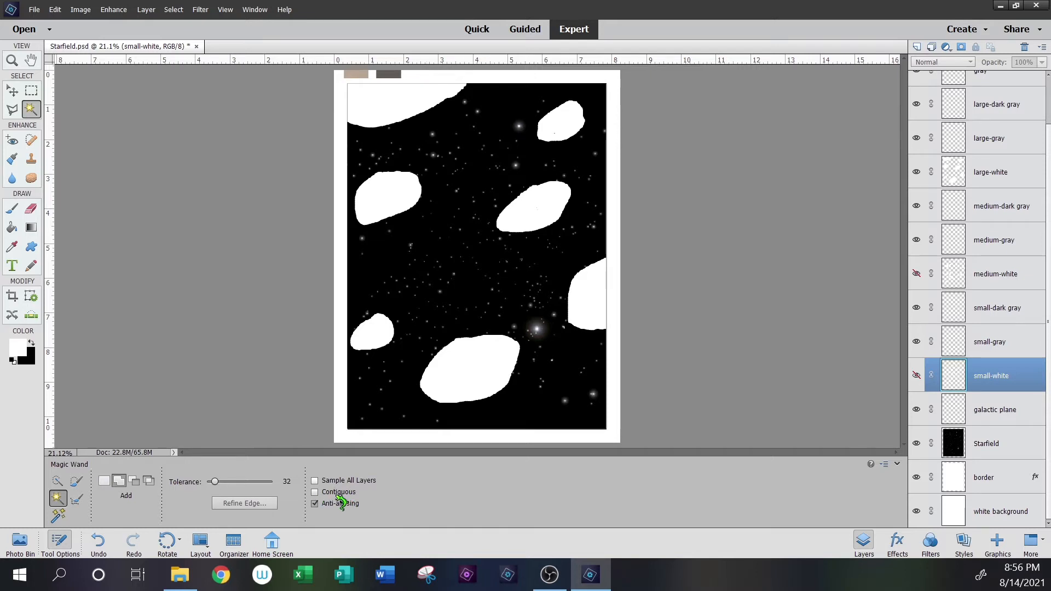
left_click(540, 210)
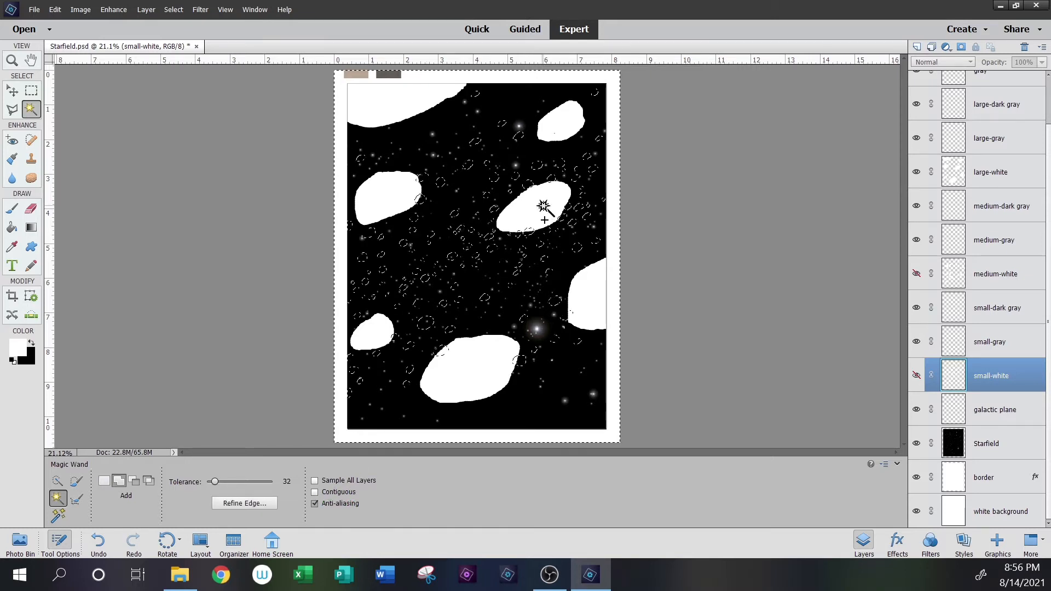
key("ctrl+z")
left_click(538, 200)
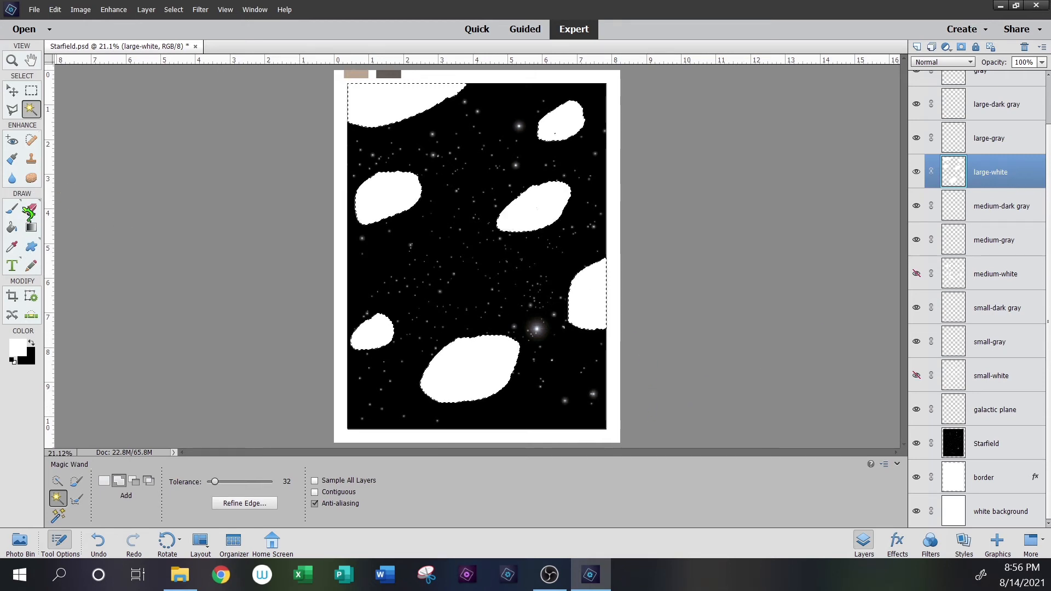
Fill the selected large asteroids on the large-gray layer with the tan colour sampled from the swatch above the starfield
key("alt+]")
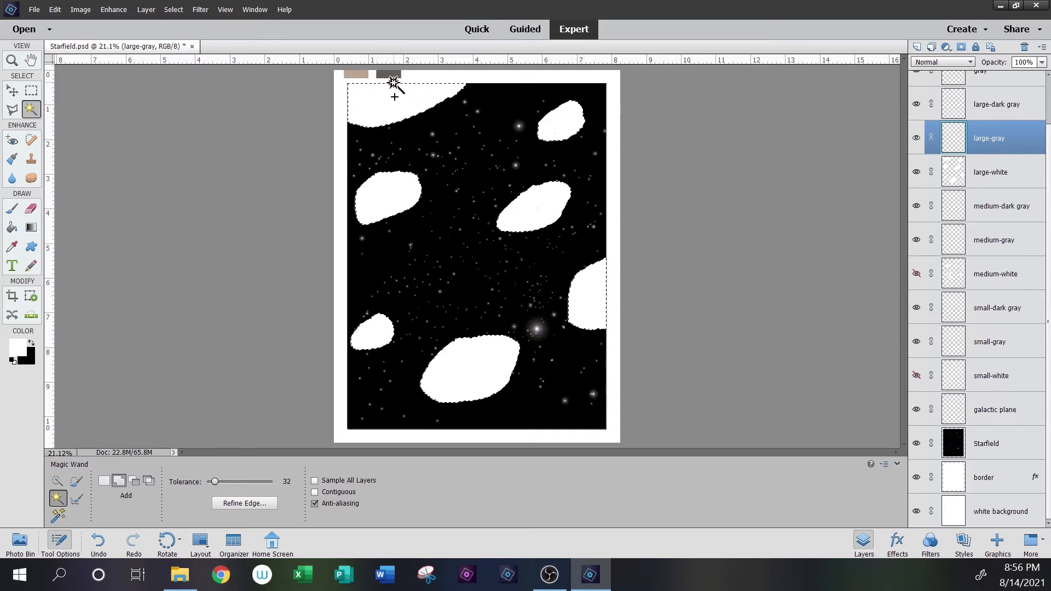
left_click(19, 245)
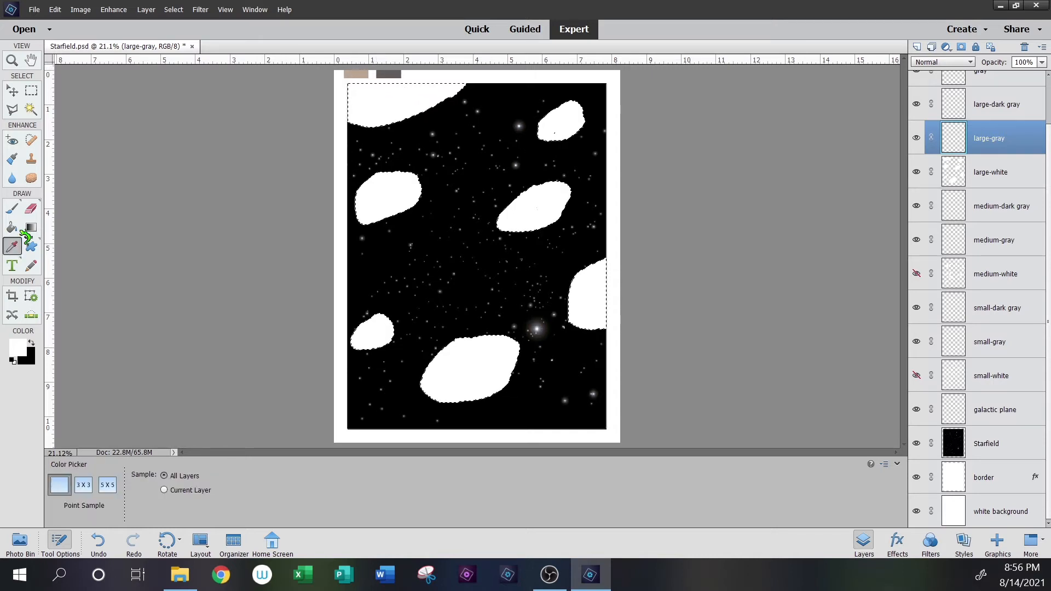
left_click(360, 70)
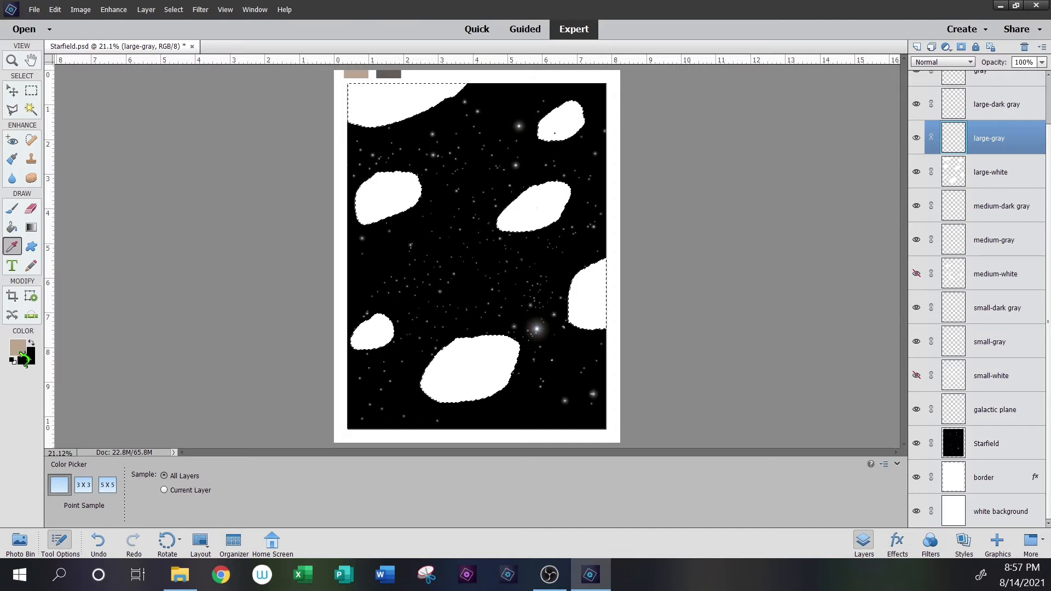
left_click(19, 350)
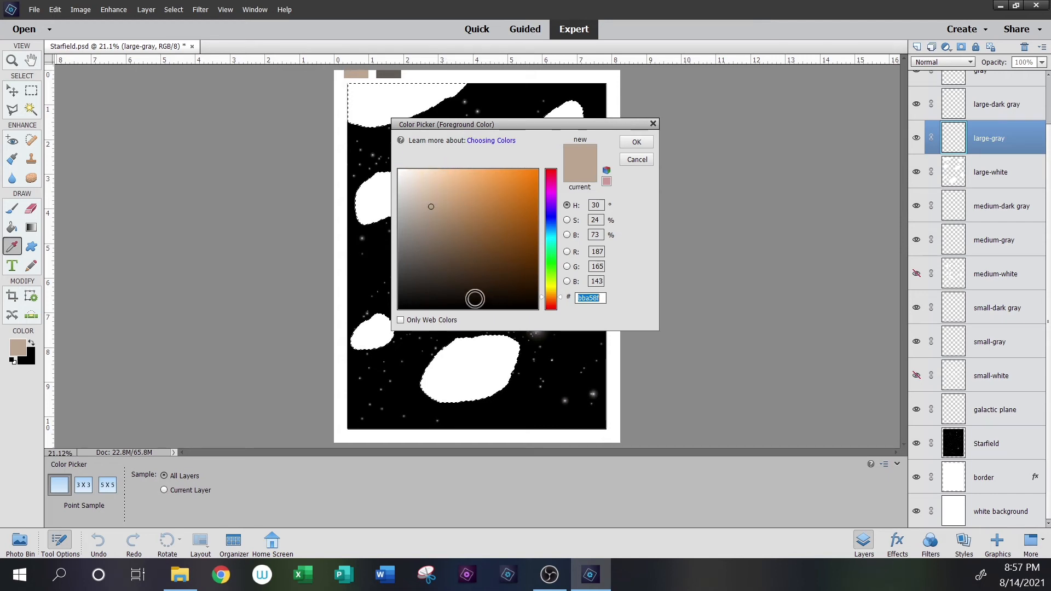
left_click(636, 159)
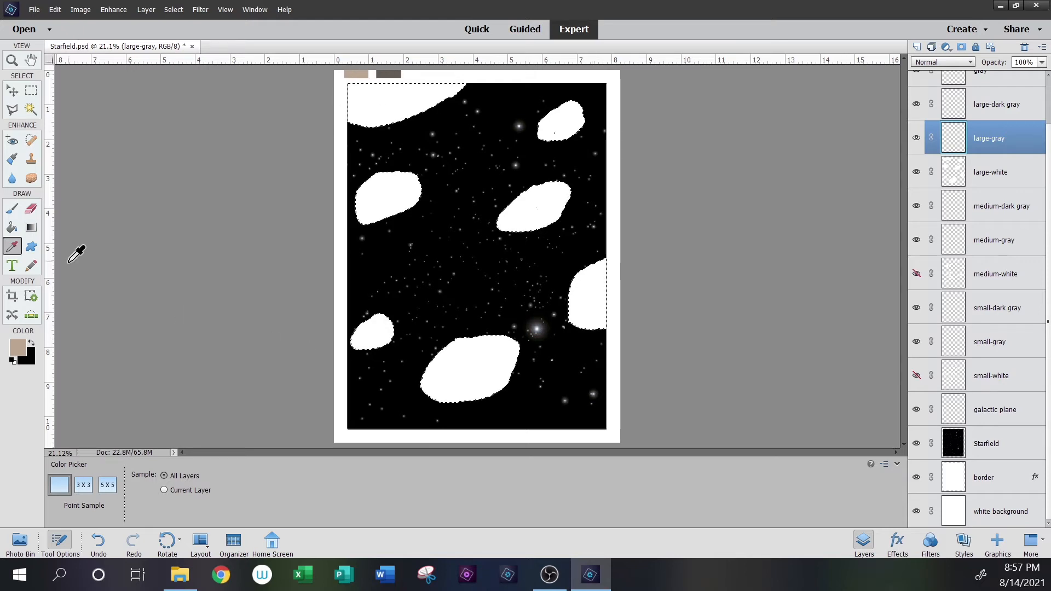
left_click(12, 226)
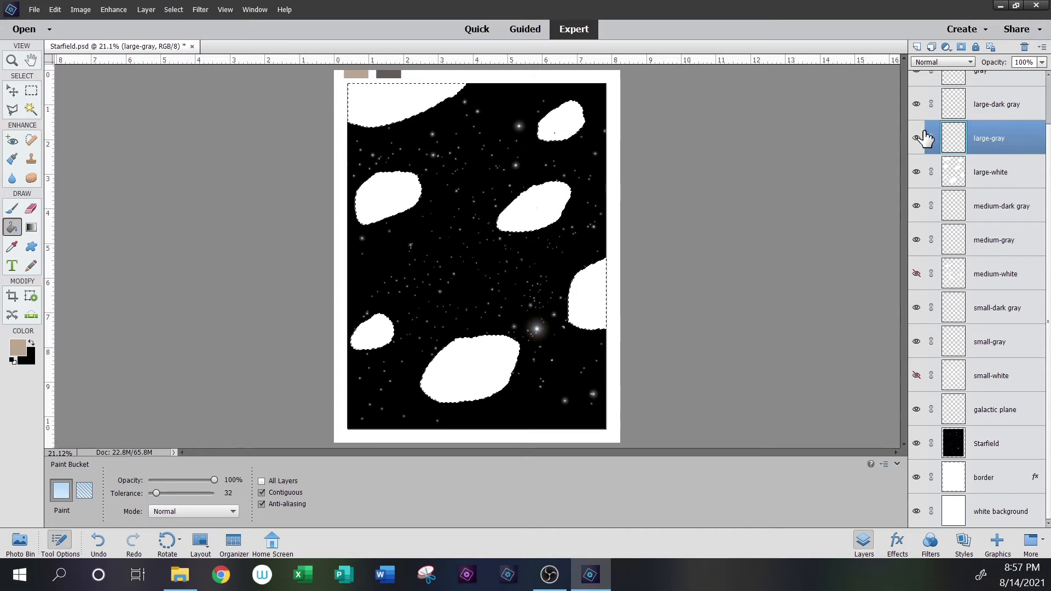
left_click(409, 108)
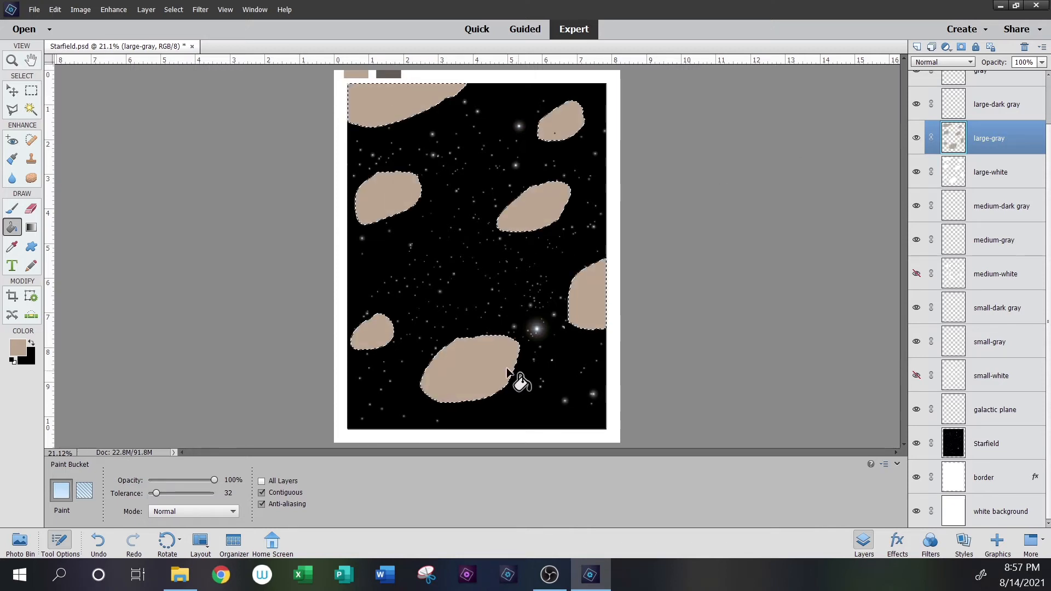
Fill the selected large asteroids on the large-dark gray layer with the dark gray sampled from the second swatch, and deselect
left_click(32, 91)
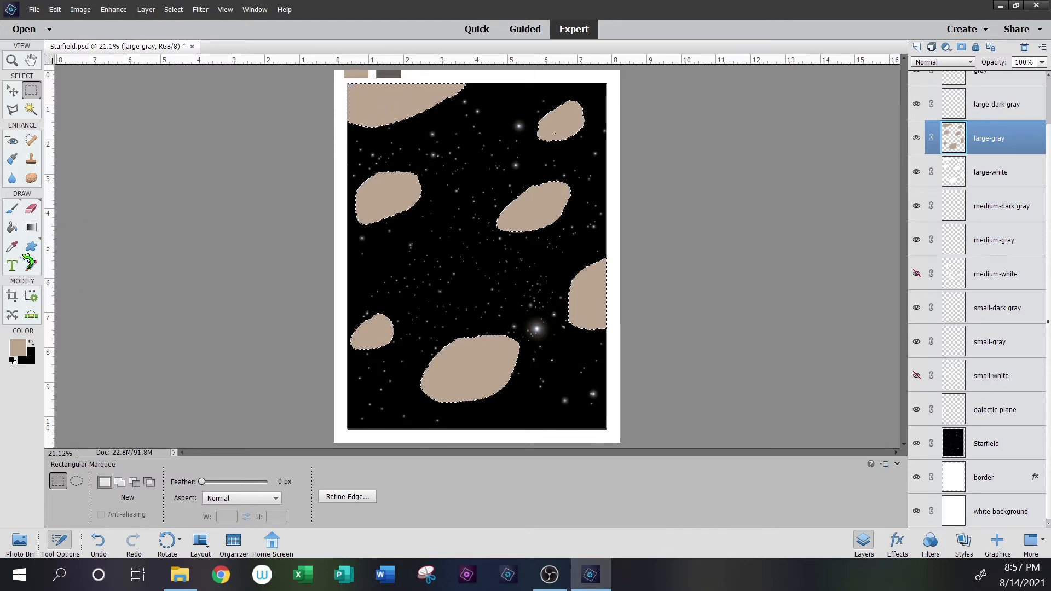
left_click(13, 247)
left_click(390, 74)
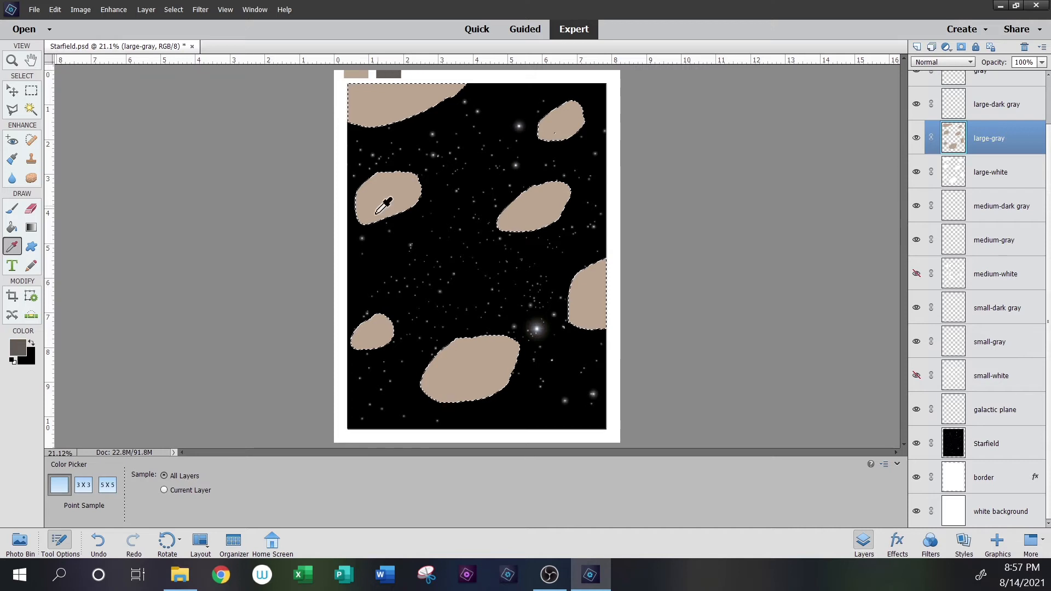
left_click(1003, 104)
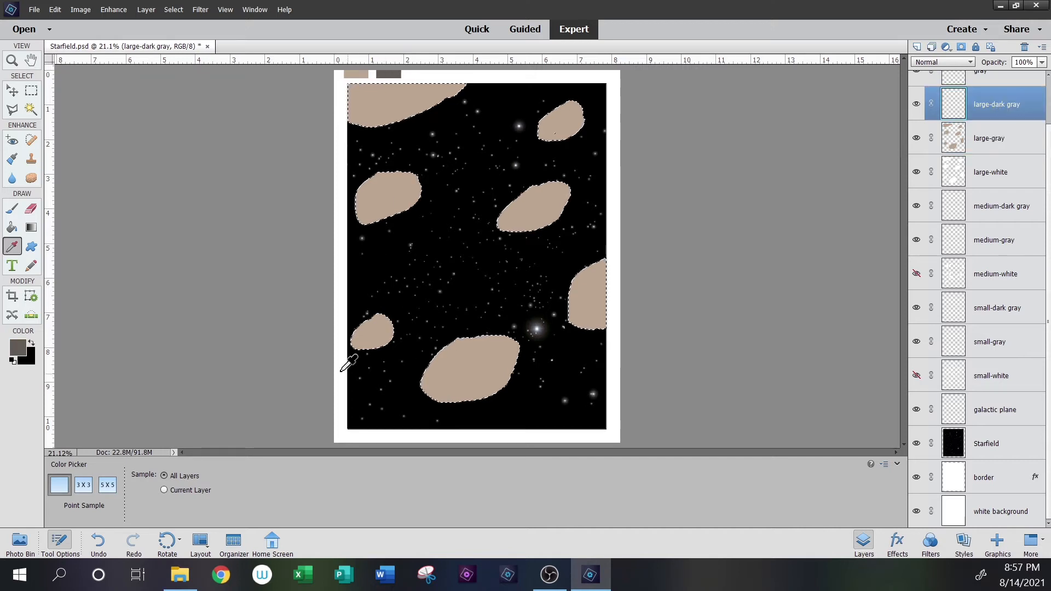
left_click(14, 226)
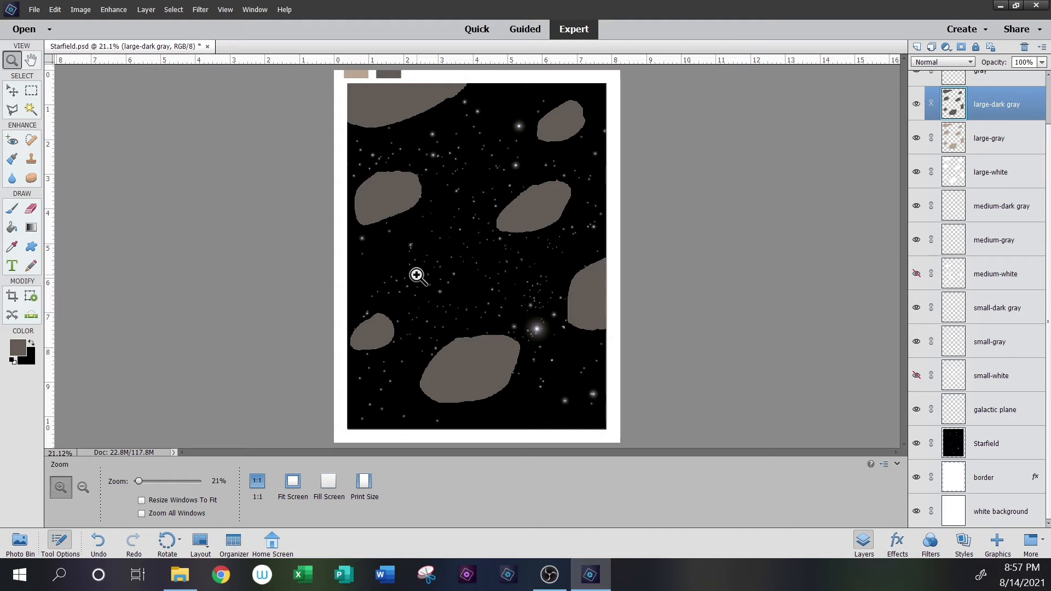
Hide the large-dark gray, large-gray and large-white layers and make the medium-white layer visible and active
left_click(916, 104)
left_click(917, 137)
left_click(916, 171)
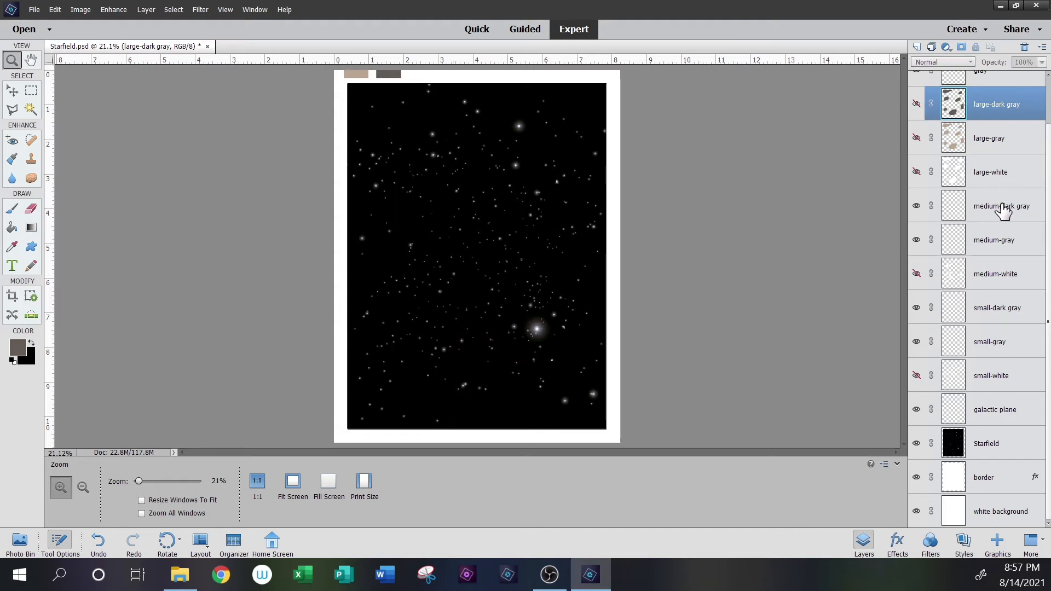
left_click(1003, 275)
left_click(916, 273)
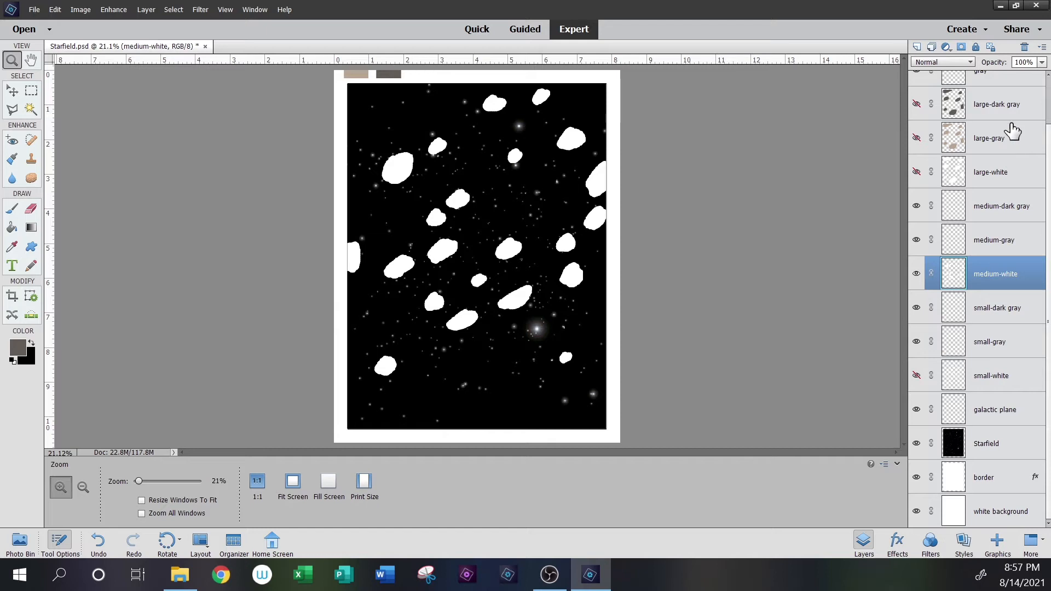
Select all the medium asteroids on the medium-white layer with the Magic Wand and fill them with the sampled tan on the medium-gray layer
left_click(31, 108)
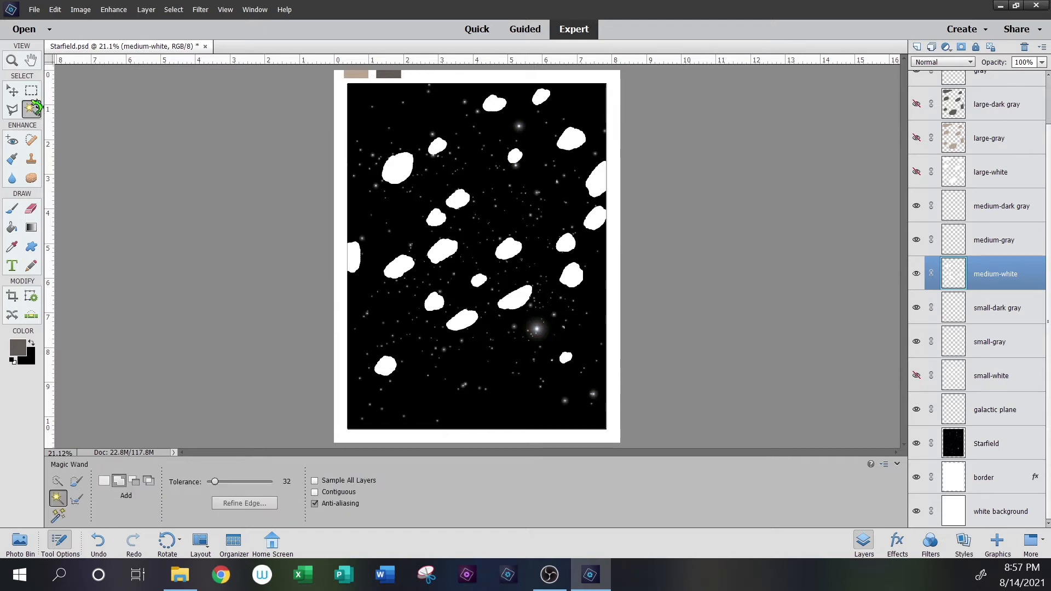
left_click(601, 176)
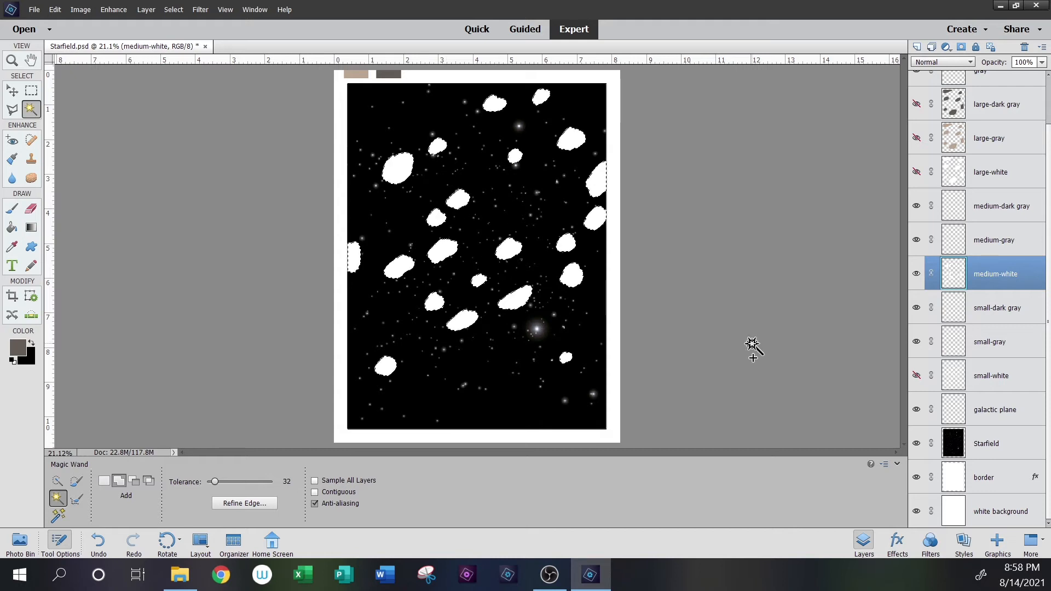
left_click(1019, 246)
key("i")
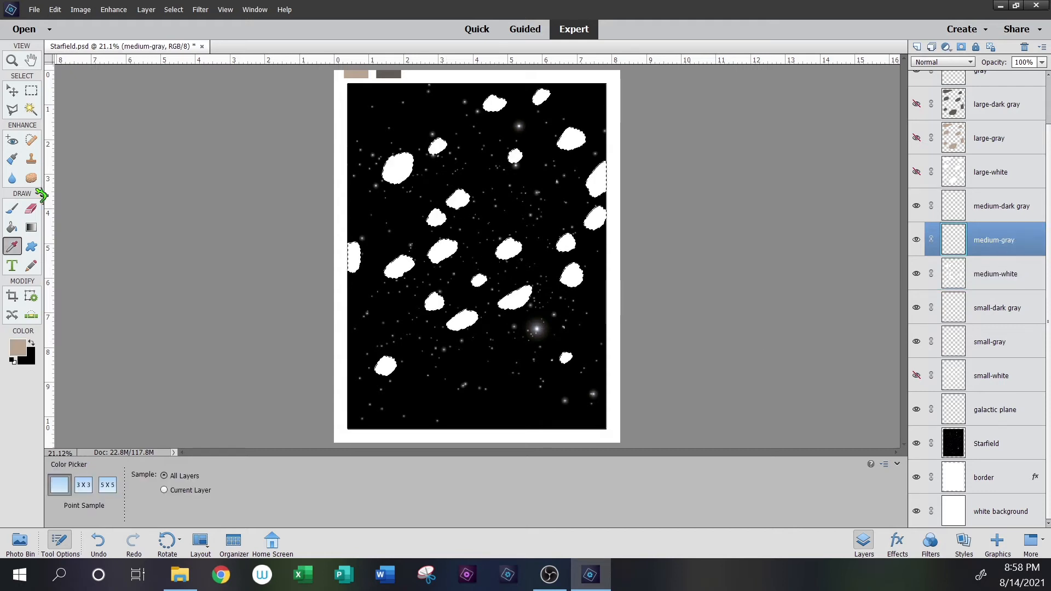
left_click(20, 225)
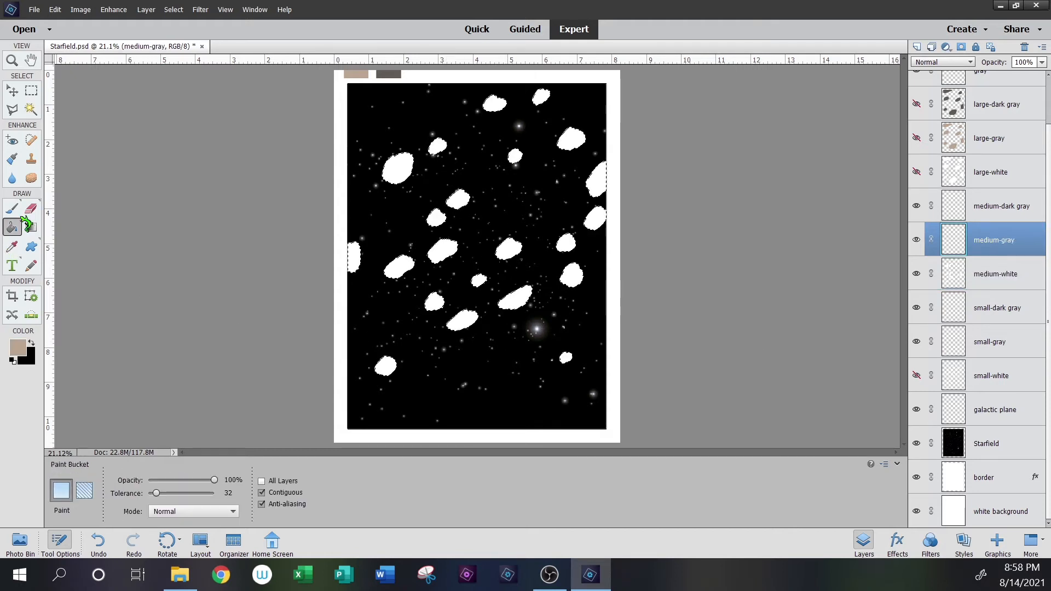
left_click(466, 198)
Fill the selected medium asteroids on the medium-dark gray layer with the dark gray sampled from the second swatch above the starfield
left_click(980, 207)
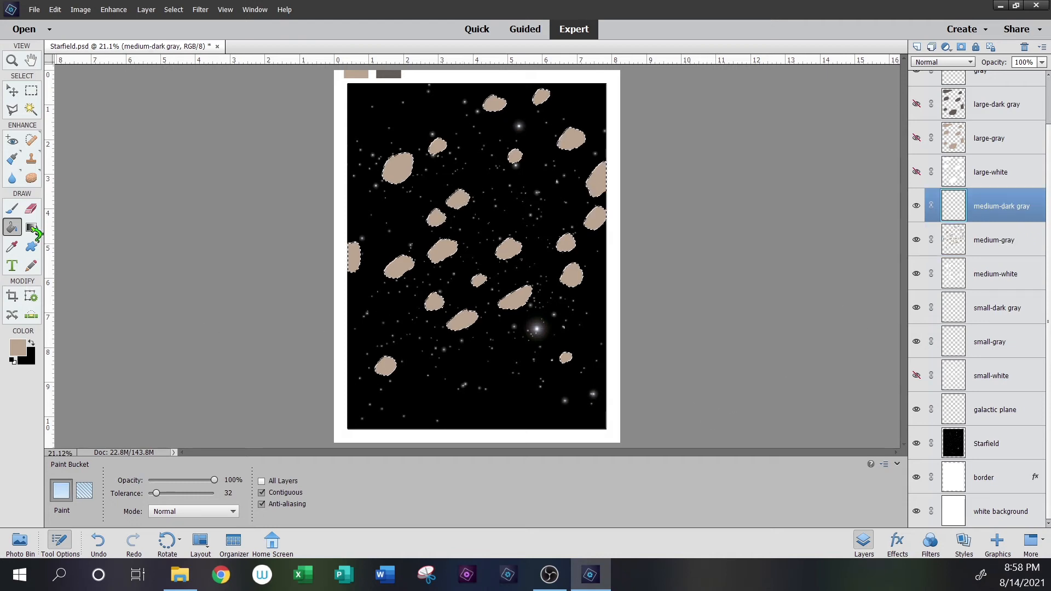
left_click(14, 247)
left_click(389, 74)
left_click(12, 227)
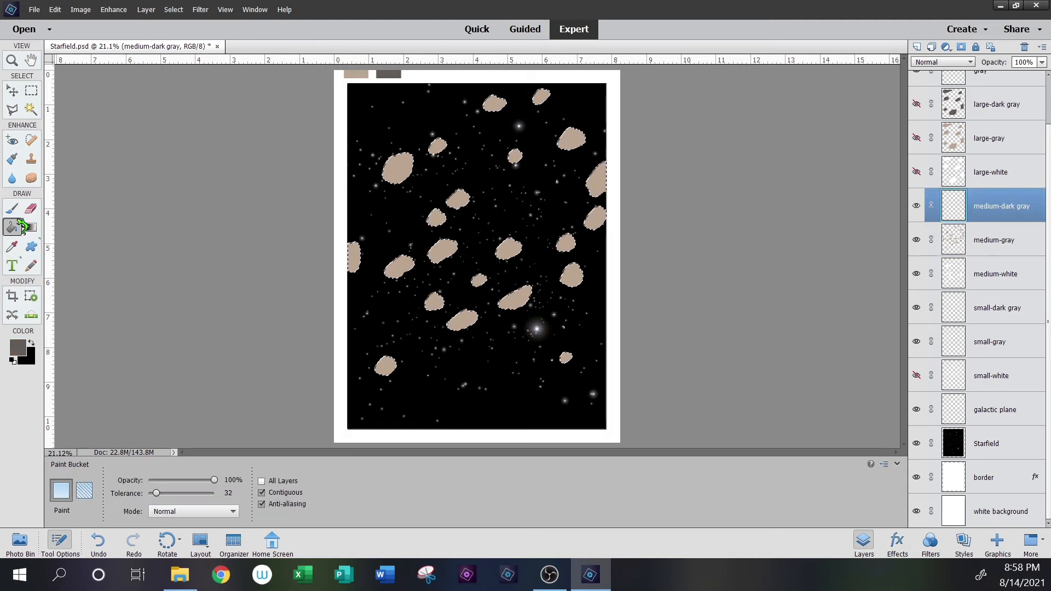
left_click(464, 195)
Hide the medium-dark gray, medium-gray and medium-white layers and deselect the medium asteroids
left_click(916, 206)
left_click(916, 240)
left_click(916, 274)
left_click(990, 342)
key("m")
right_click(453, 189)
left_click(500, 197)
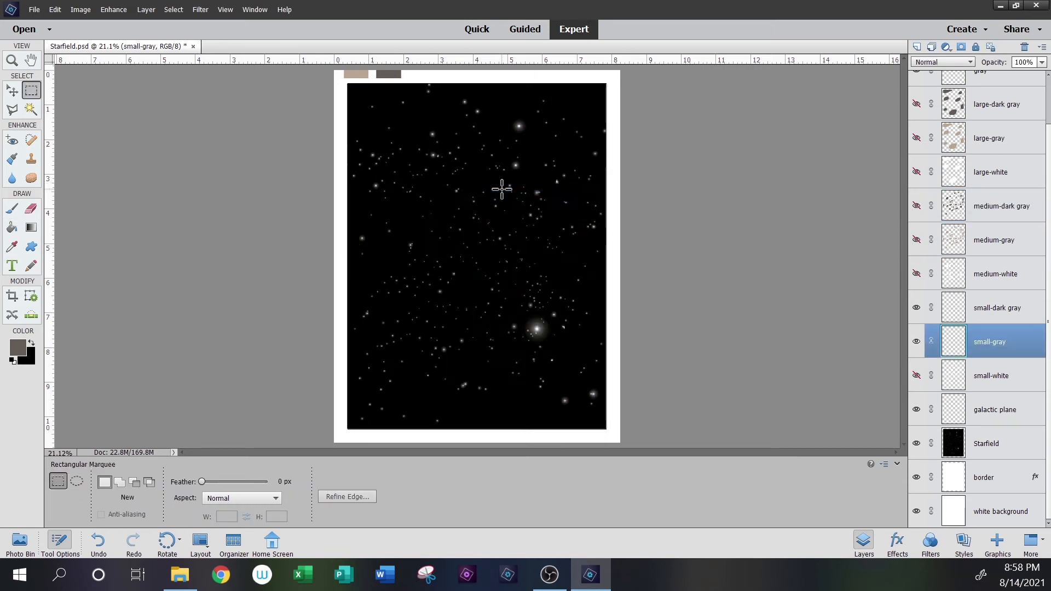
Show the small-white layer, select all its small asteroids, and fill them with the sampled tan on the small-gray layer
left_click(997, 411)
left_click(1002, 378)
left_click(916, 375)
key("z")
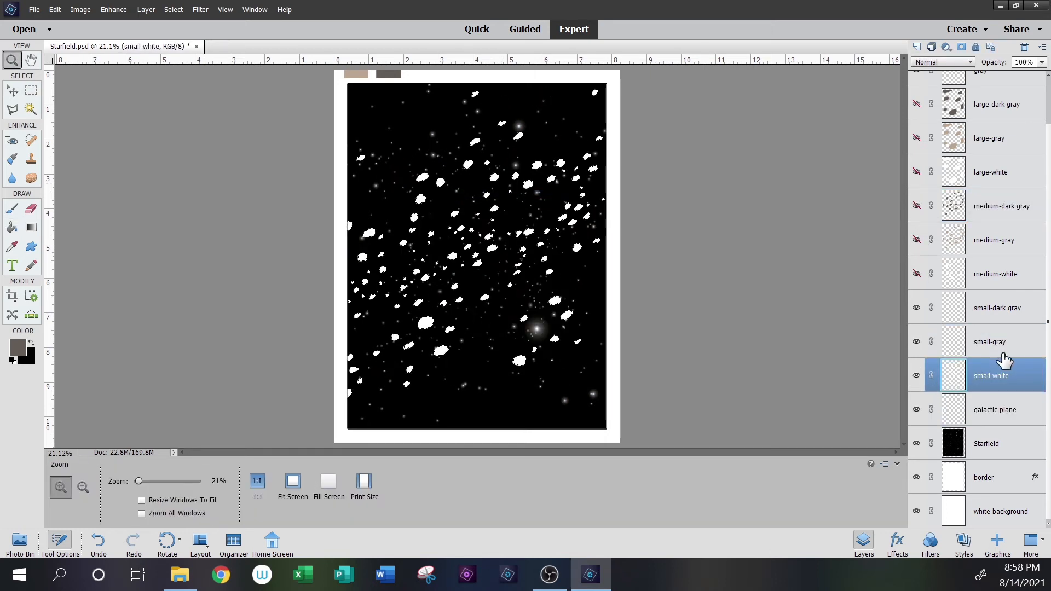
left_click(1010, 344)
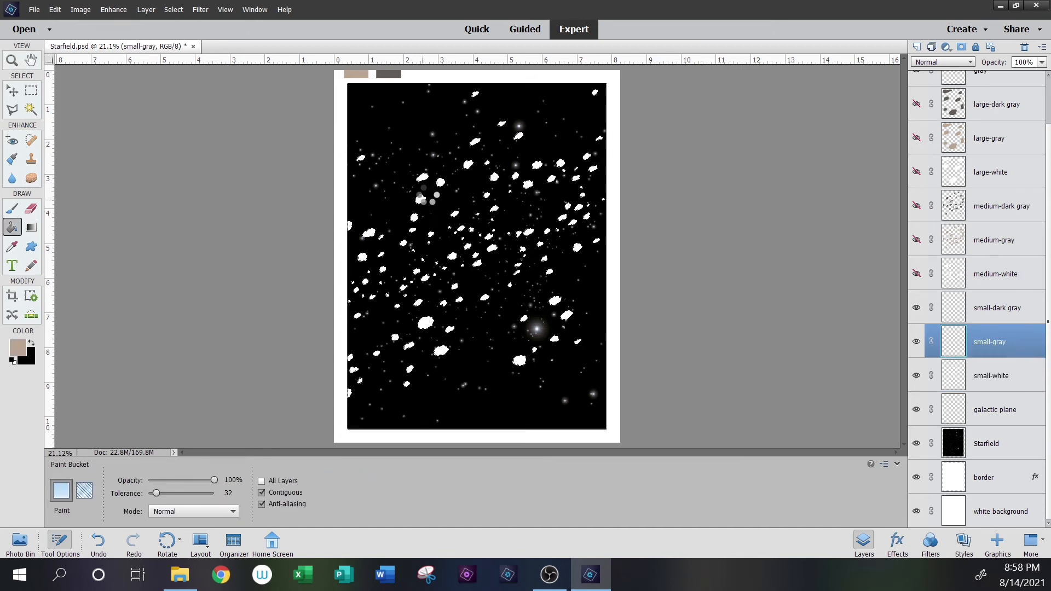
left_click(422, 200)
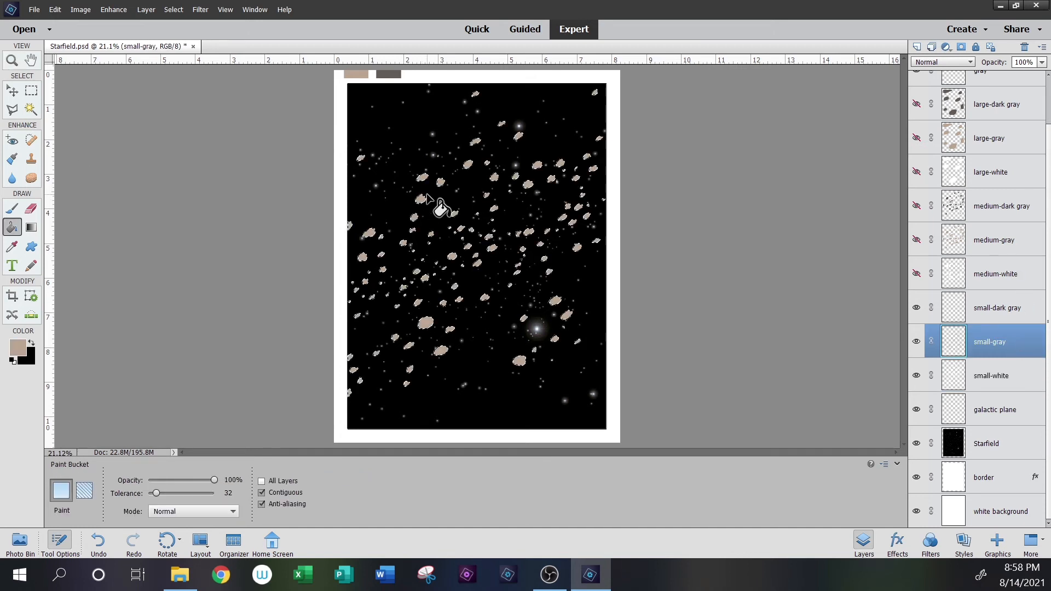
Fill the selected small asteroids on the small-dark gray layer with the dark gray sampled from the second swatch, and deselect
left_click(1010, 310)
key("i")
left_click(391, 74)
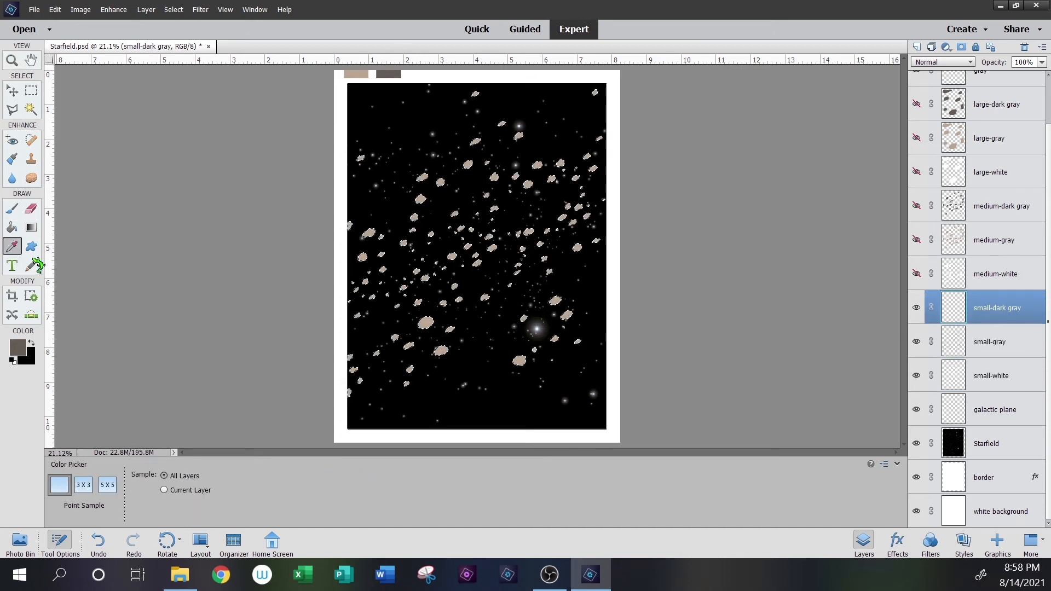
left_click(22, 228)
left_click(457, 197)
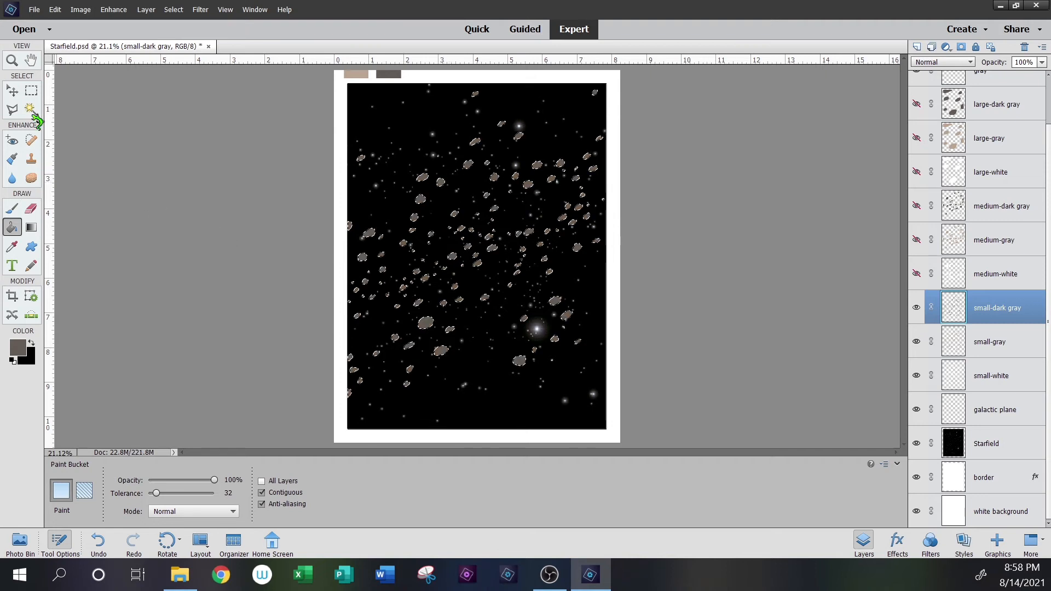
left_click(31, 90)
right_click(481, 175)
left_click(528, 185)
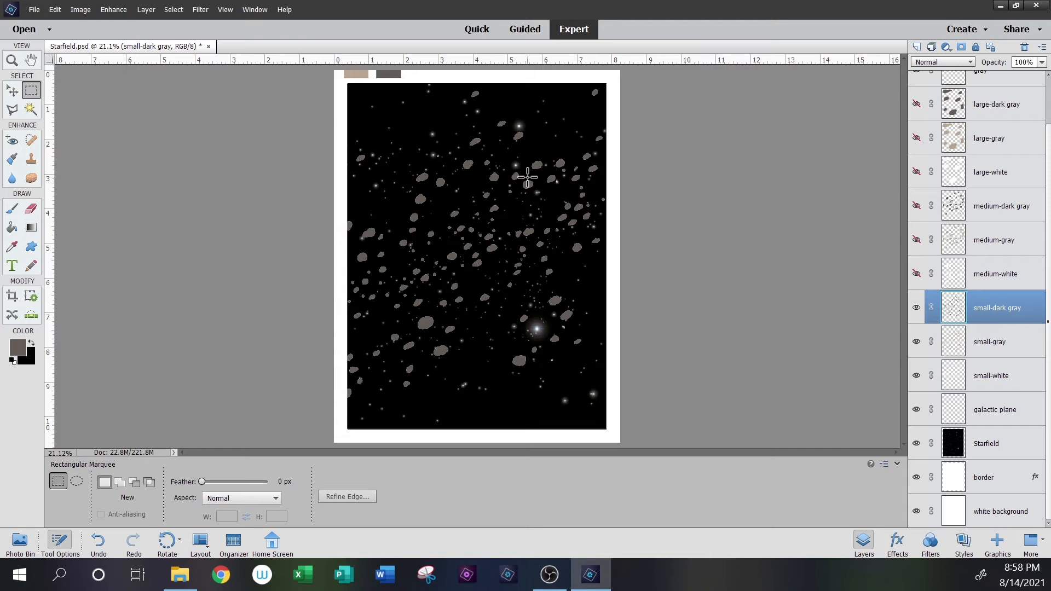
Make all the medium and large asteroid layers visible again and check the asteroid field up close
left_click_drag(916, 273, 1049, 89)
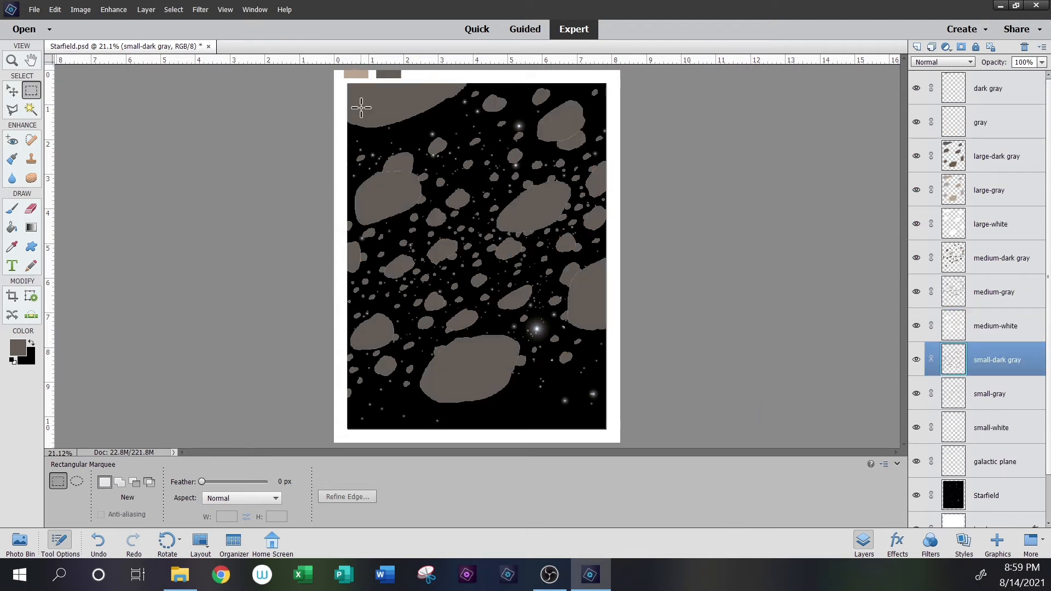
left_click(11, 61)
left_click_drag(410, 221, 595, 282)
key("ctrl+0")
scroll(1035, 430, "down", 1)
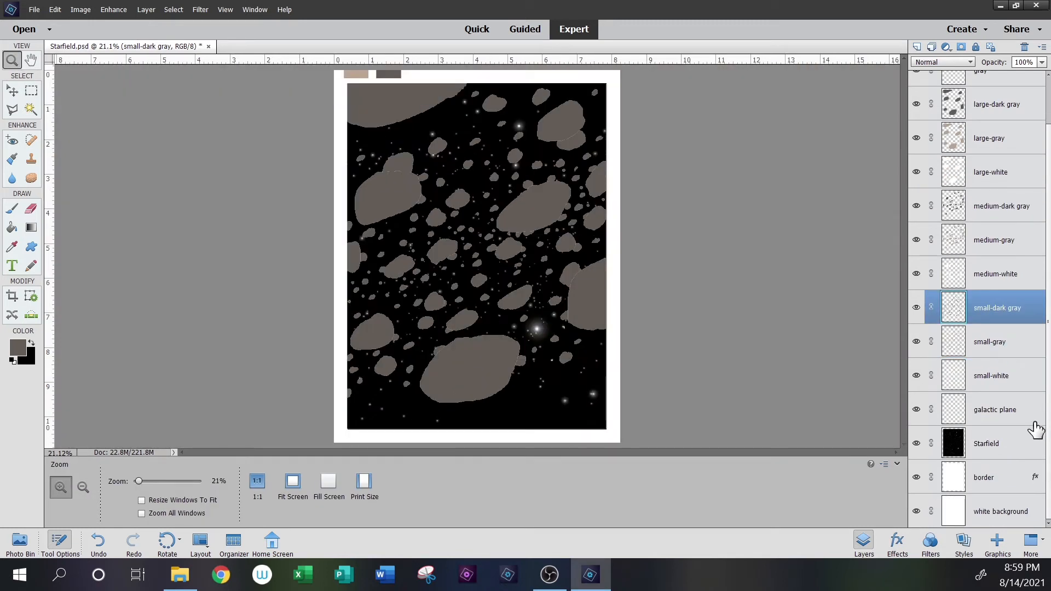
Draw a diagonal reflected white-to-transparent gradient across the middle of the starfield on the galactic plane layer
left_click(1008, 410)
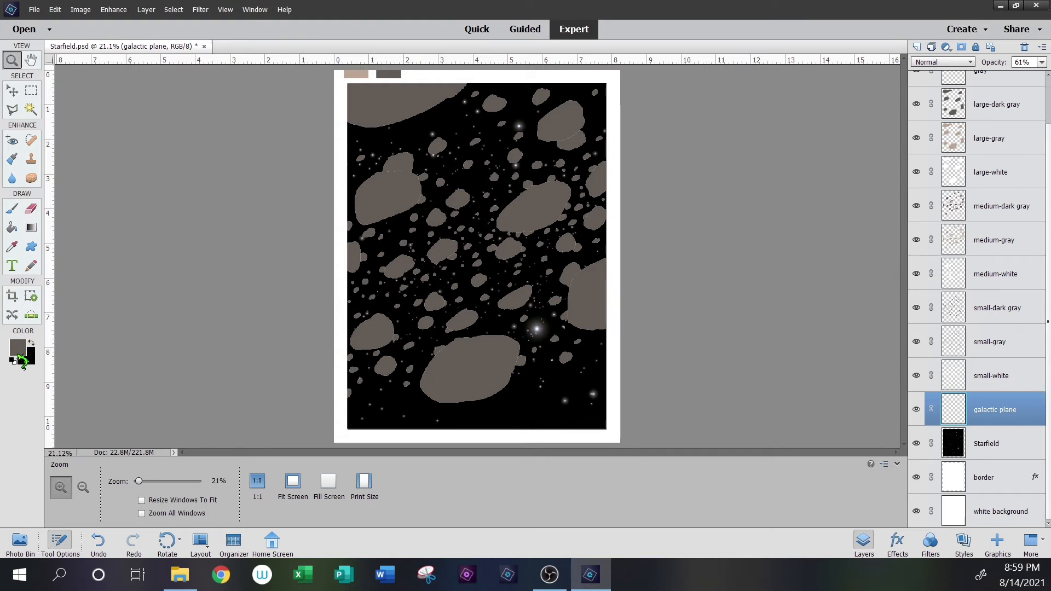
left_click(33, 348)
key("d")
key("x")
key("g")
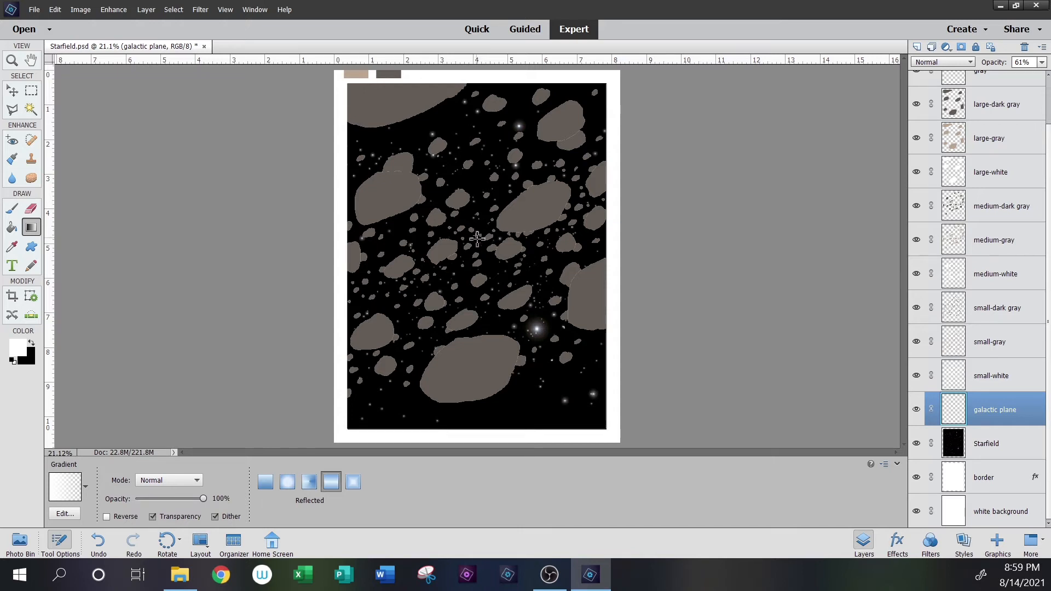
left_click_drag(489, 264, 516, 306)
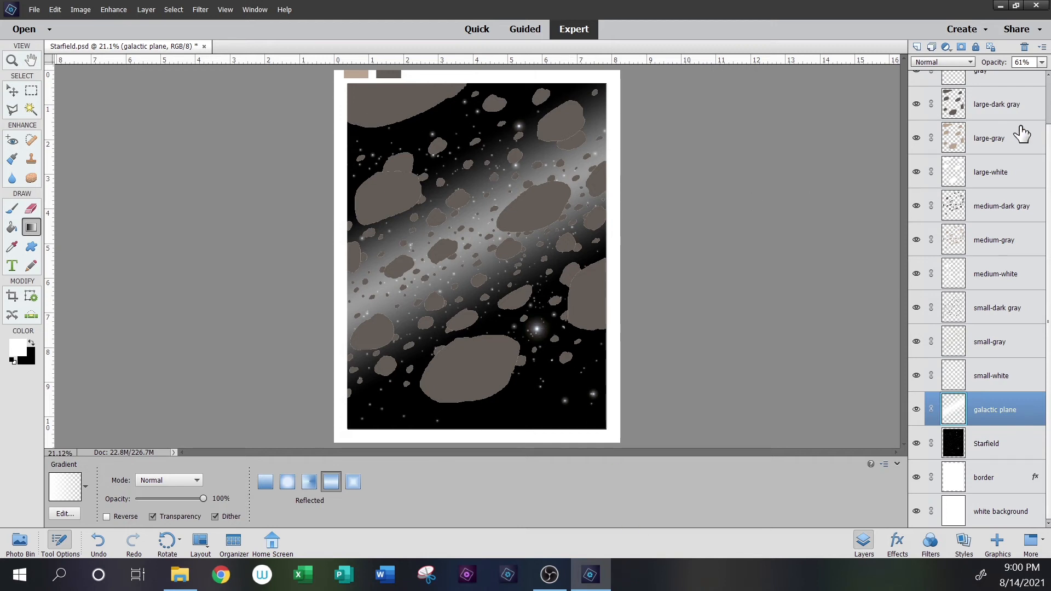
Set the galactic plane layer's opacity to 81% and check the gradient up close behind the asteroids
left_click(1044, 63)
left_click_drag(1032, 76, 1045, 76)
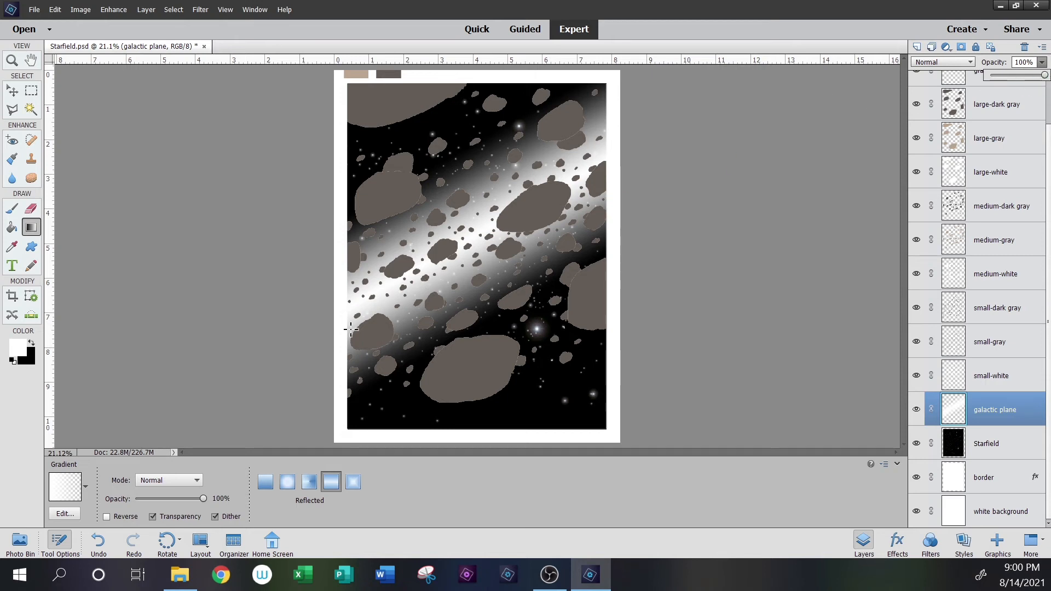
left_click_drag(1046, 77, 1041, 82)
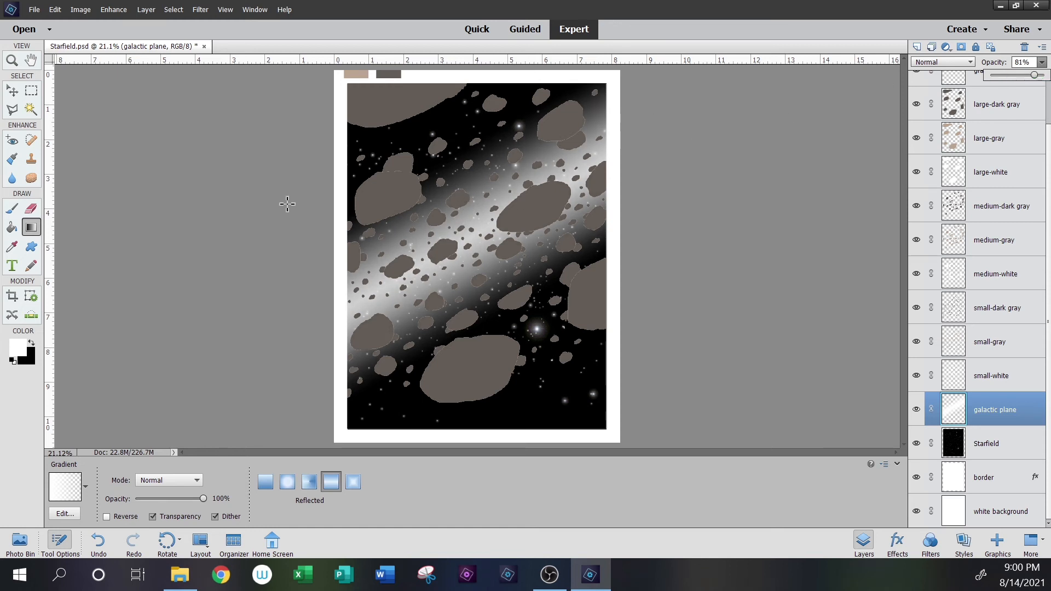
left_click(19, 58)
left_click_drag(453, 195, 616, 263)
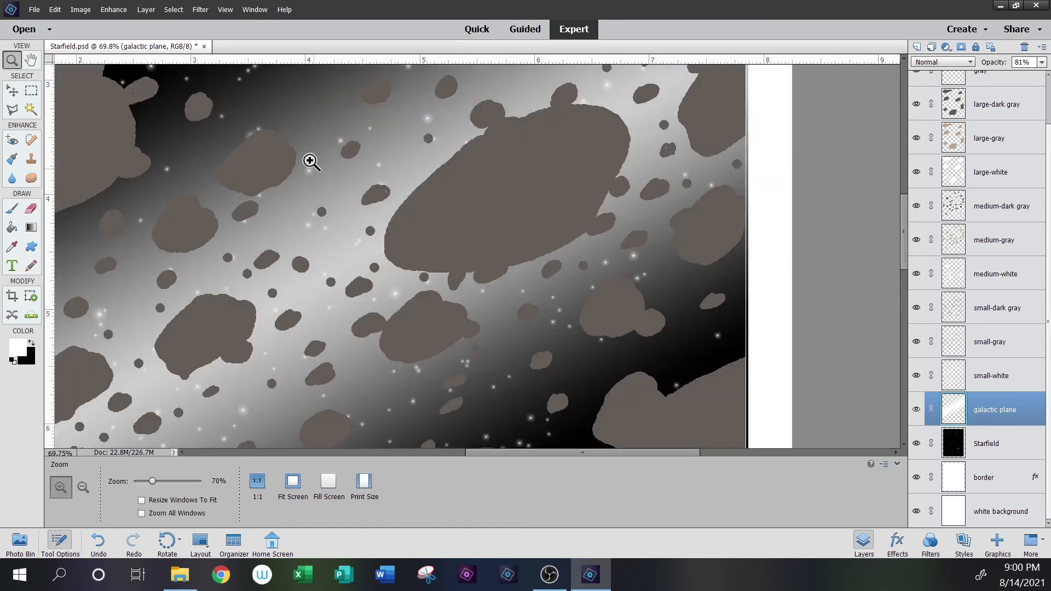
right_click(424, 237)
left_click(466, 243)
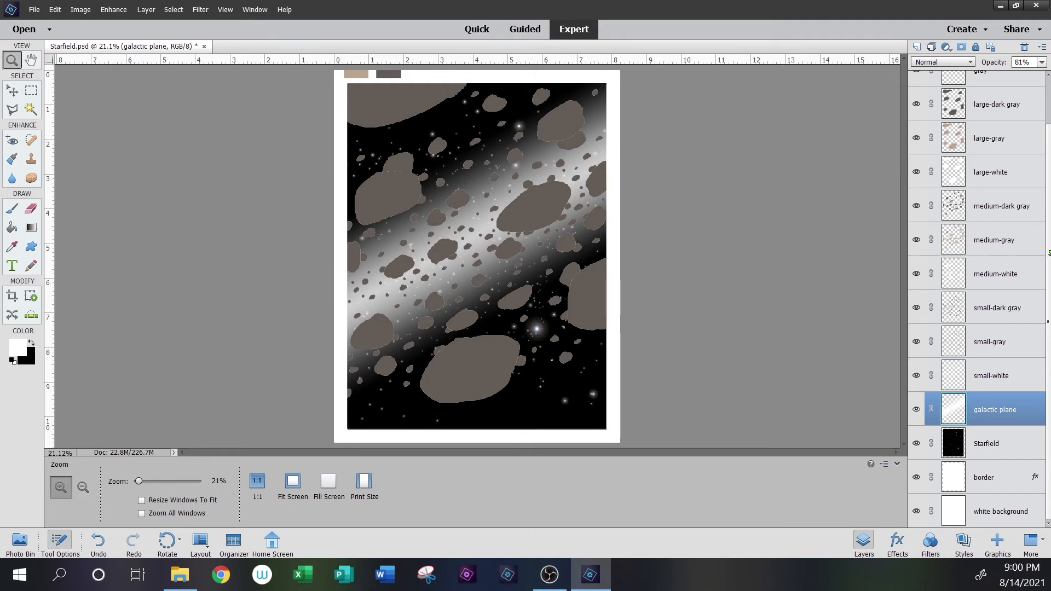
Hide all the small and medium asteroid layers and make the large-dark gray layer active
left_click(916, 375)
left_click_drag(917, 344, 931, 206)
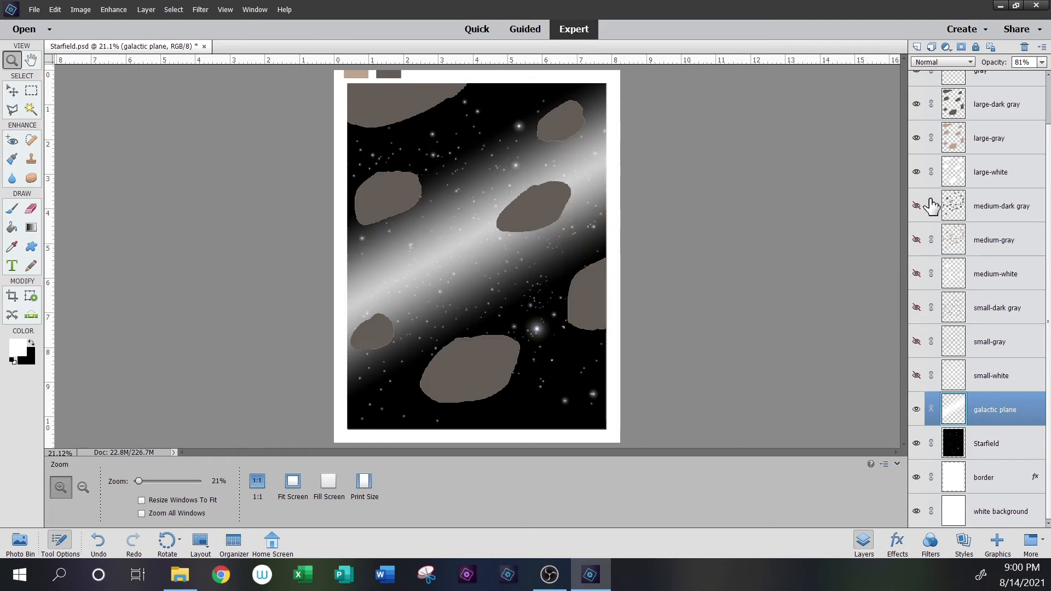
scroll(1020, 132, "up", 1)
left_click(1020, 133)
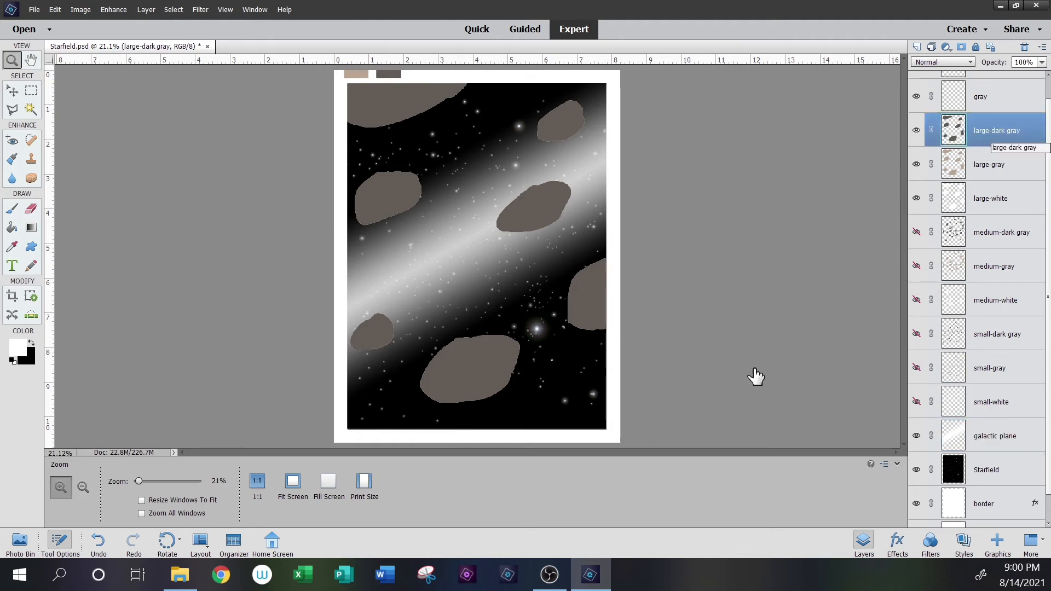
Set the Eraser to a soft round brush of 592 px for shading the large asteroids on the large-dark gray layer
left_click_drag(367, 100, 691, 311)
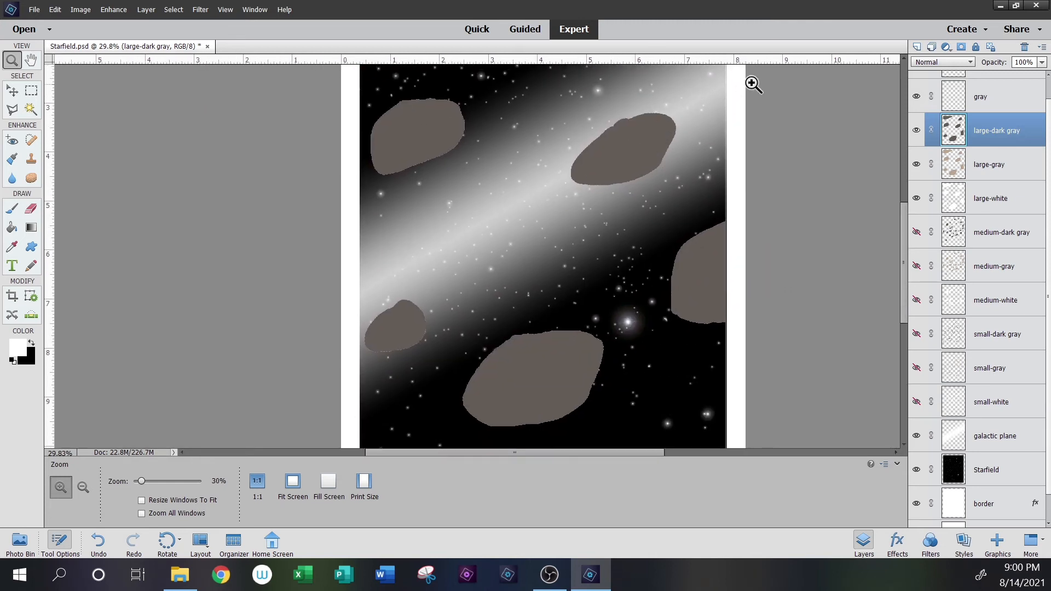
left_click_drag(536, 191, 561, 291)
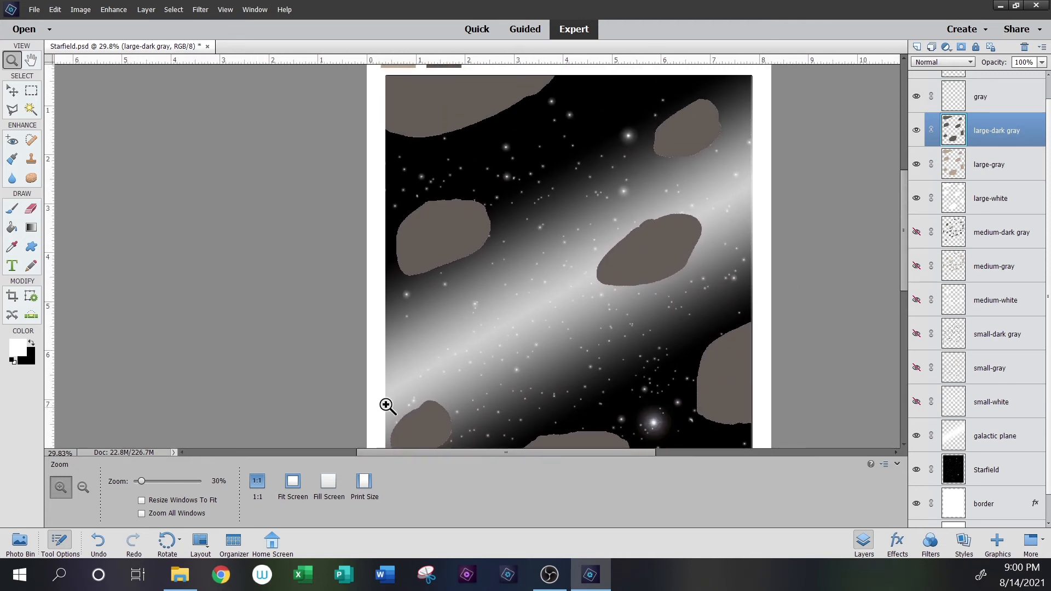
left_click(32, 209)
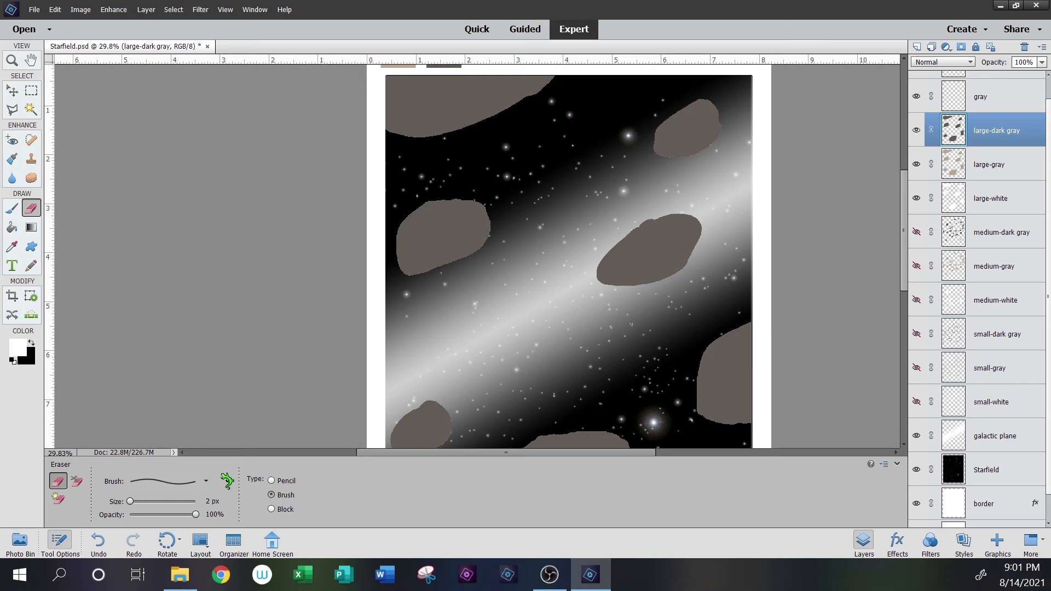
left_click(206, 481)
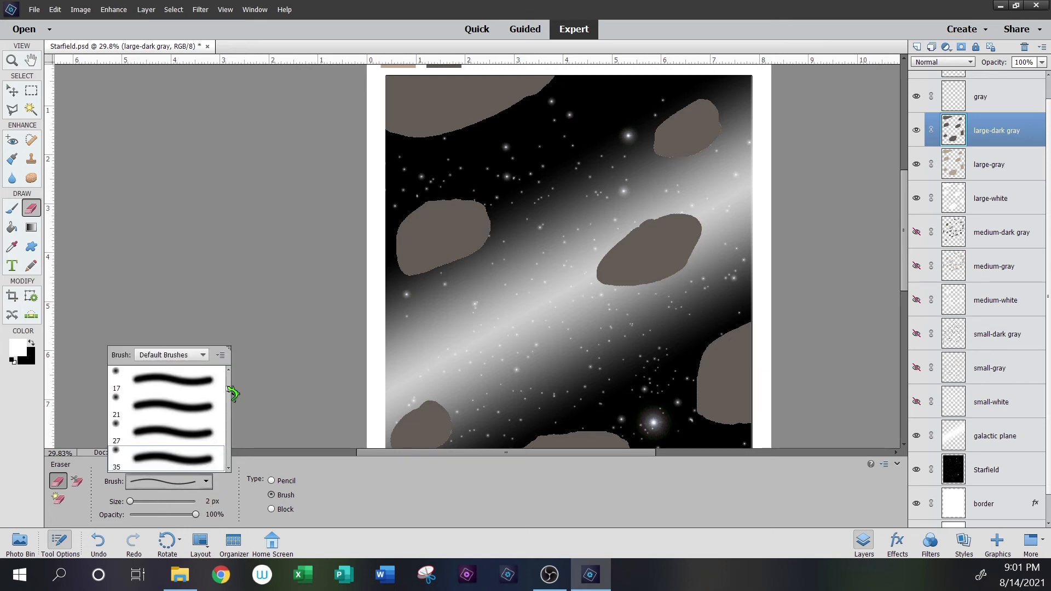
scroll(229, 393, "down", 2)
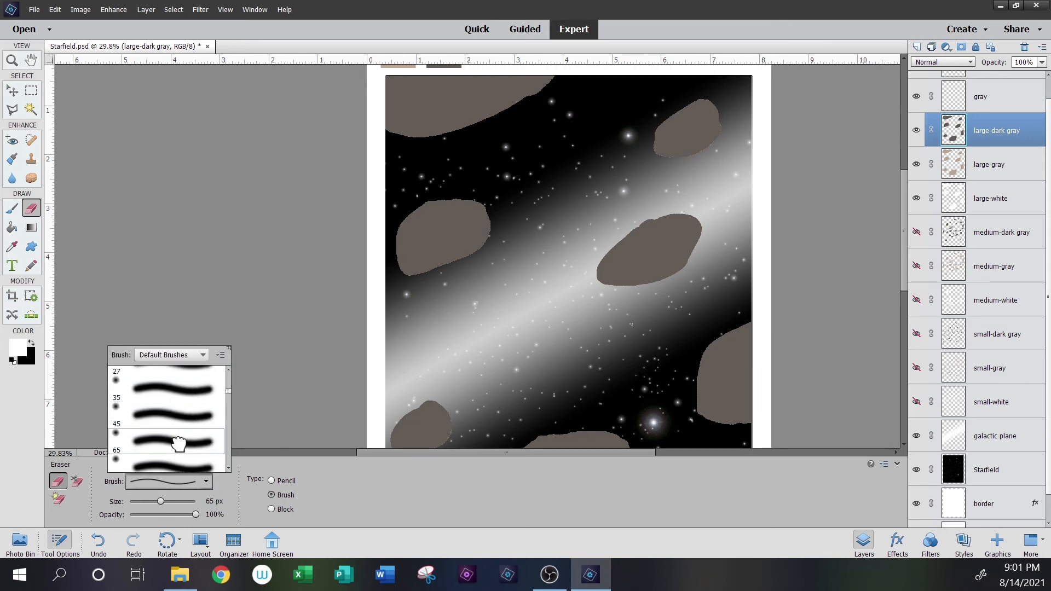
left_click(180, 441)
scroll(232, 403, "down", 3)
left_click(187, 428)
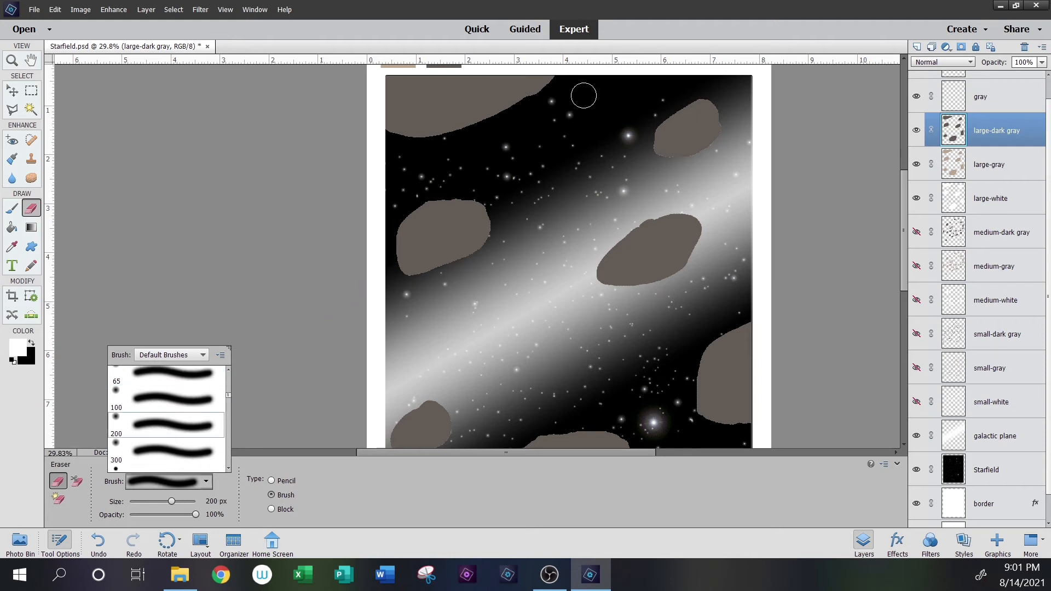
left_click(176, 502)
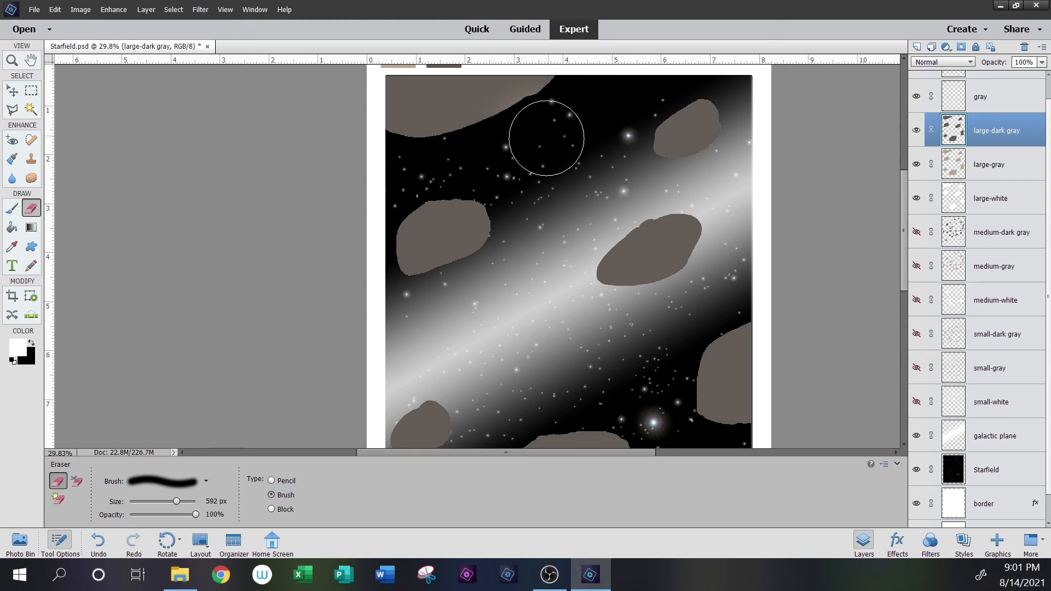
Outline the large asteroid in the canvas's upper-left corner with a Polygonal Lasso selection on the large-dark gray layer
left_click(32, 91)
left_click_drag(609, 213, 613, 276)
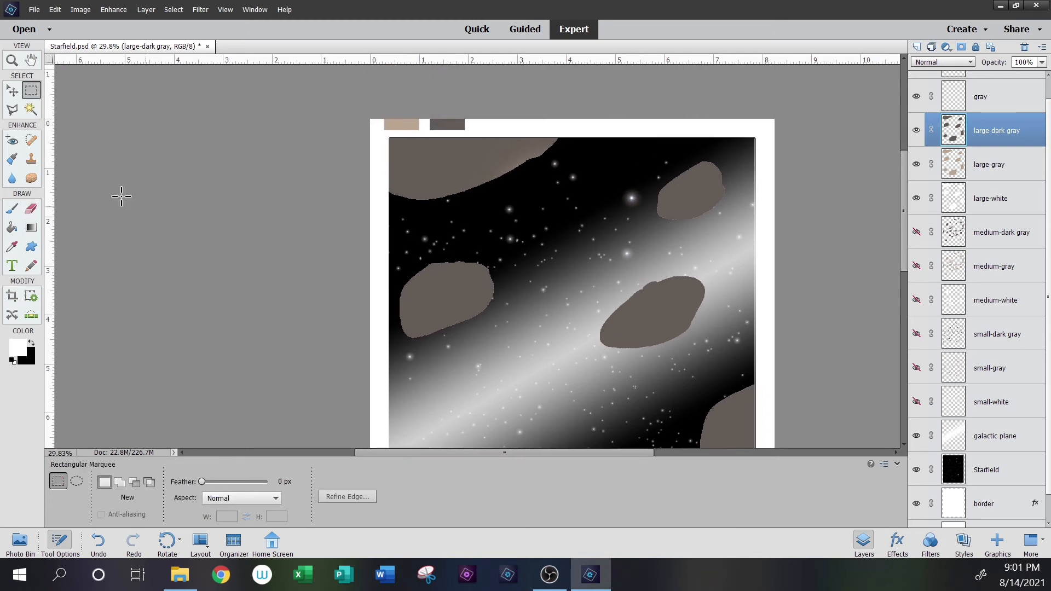
left_click(15, 109)
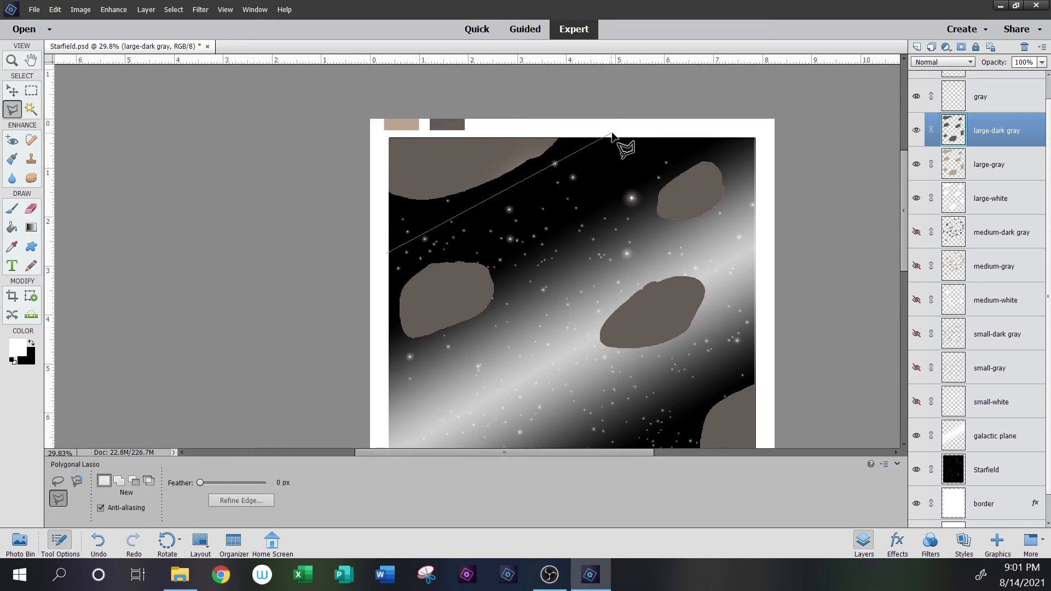
double_click(386, 254)
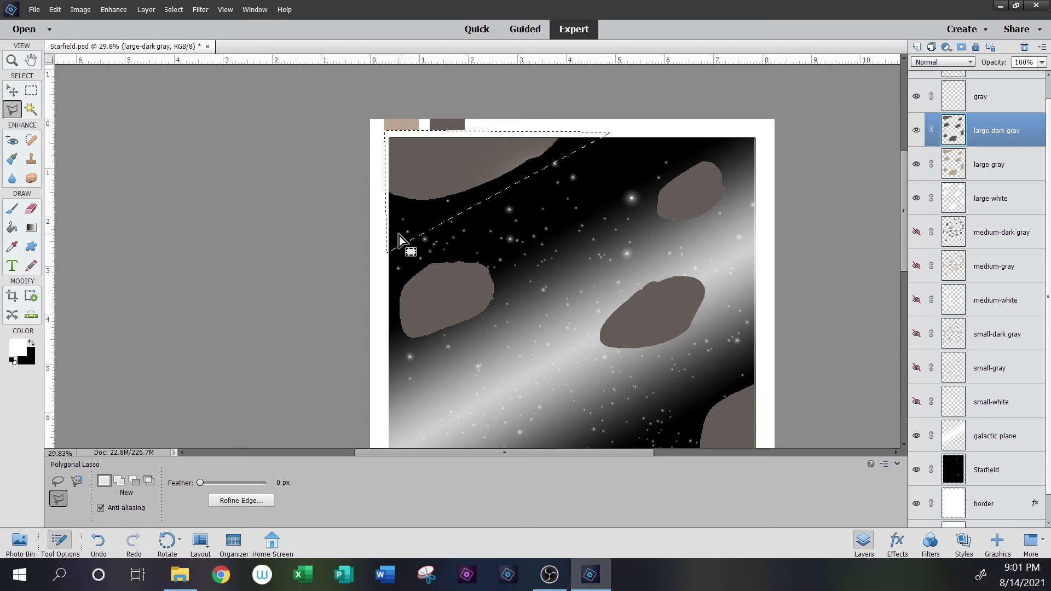
Erase along the lower edge of the selected corner asteroid with 592, 756 and 246 px brush sizes and deselect it
left_click(33, 212)
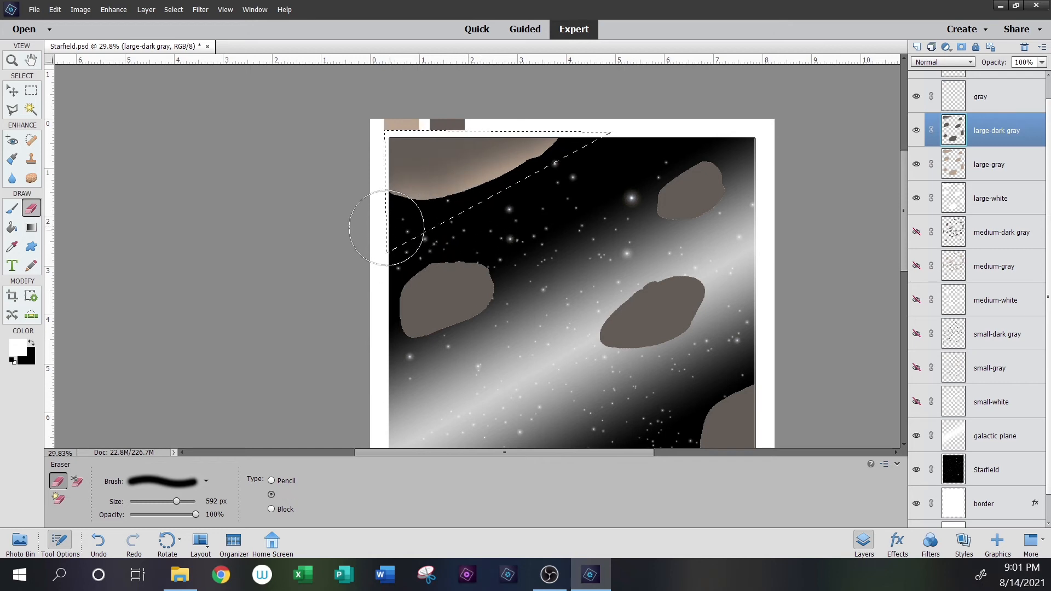
left_click(166, 502)
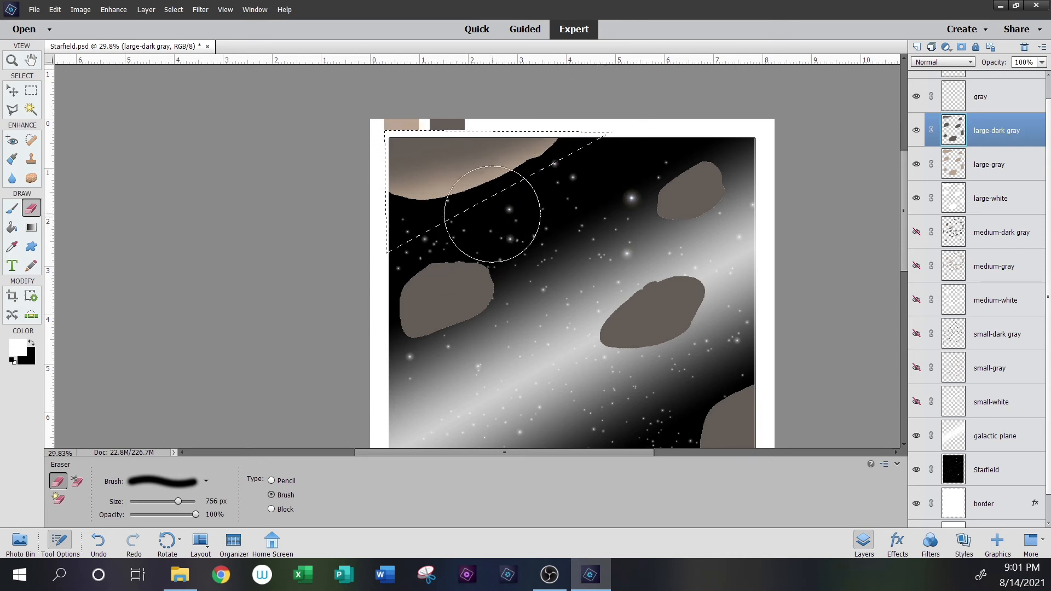
left_click_drag(178, 502, 172, 501)
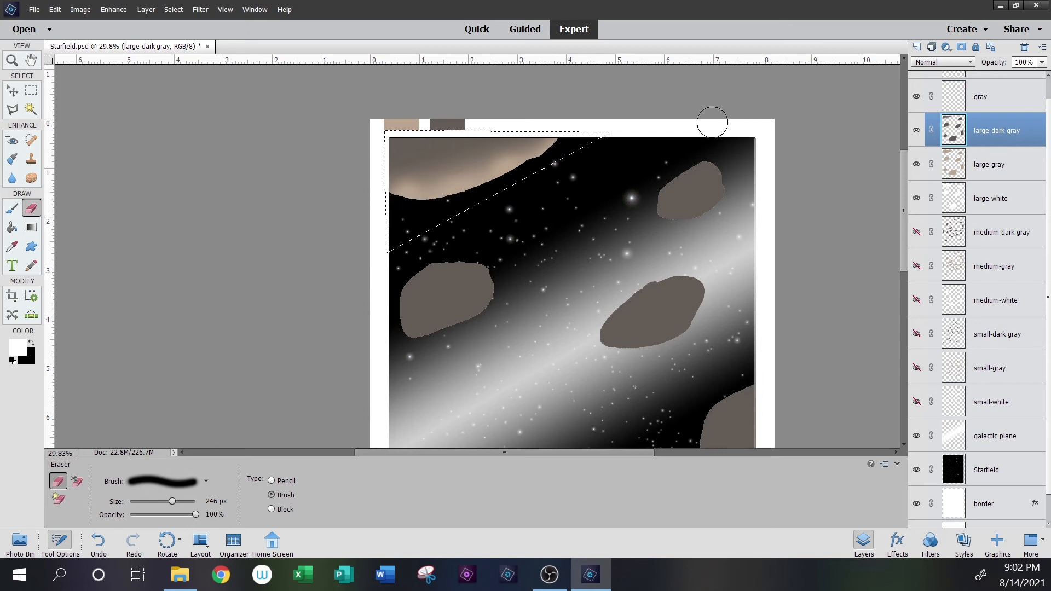
left_click(31, 90)
left_click(146, 204)
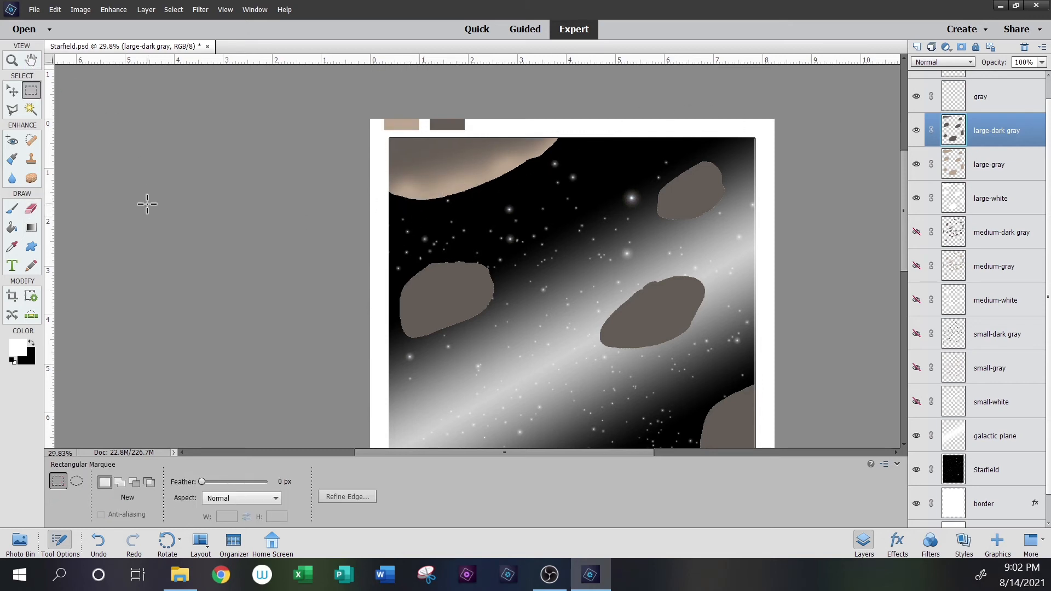
Erase softly around the edges of the upper-right and middle-left large asteroids on the large-dark gray layer, starting with a 246 px Eraser
left_click(30, 213)
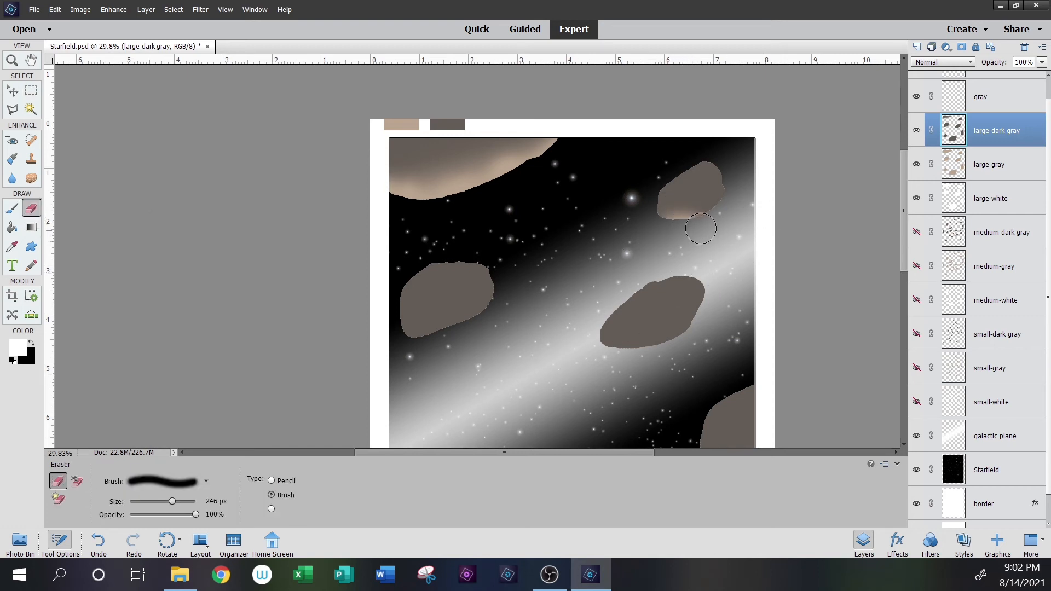
left_click_drag(719, 216, 713, 181)
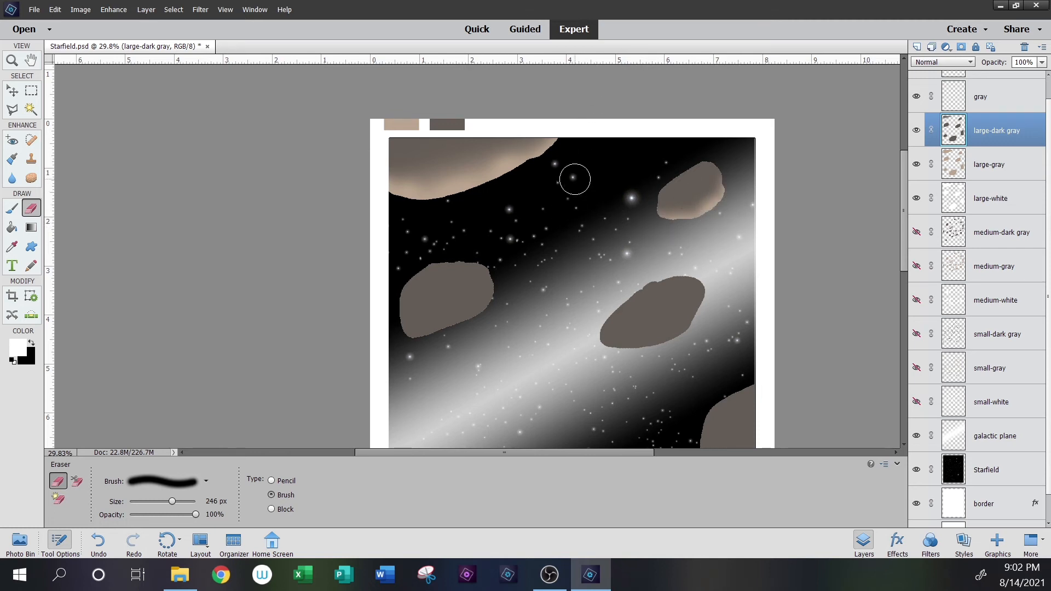
left_click_drag(173, 503, 164, 503)
left_click(176, 502)
mouse_move(481, 314)
left_mouse_down()
mouse_move(485, 345)
mouse_move(430, 370)
mouse_move(387, 352)
mouse_move(434, 371)
mouse_move(450, 357)
left_mouse_up()
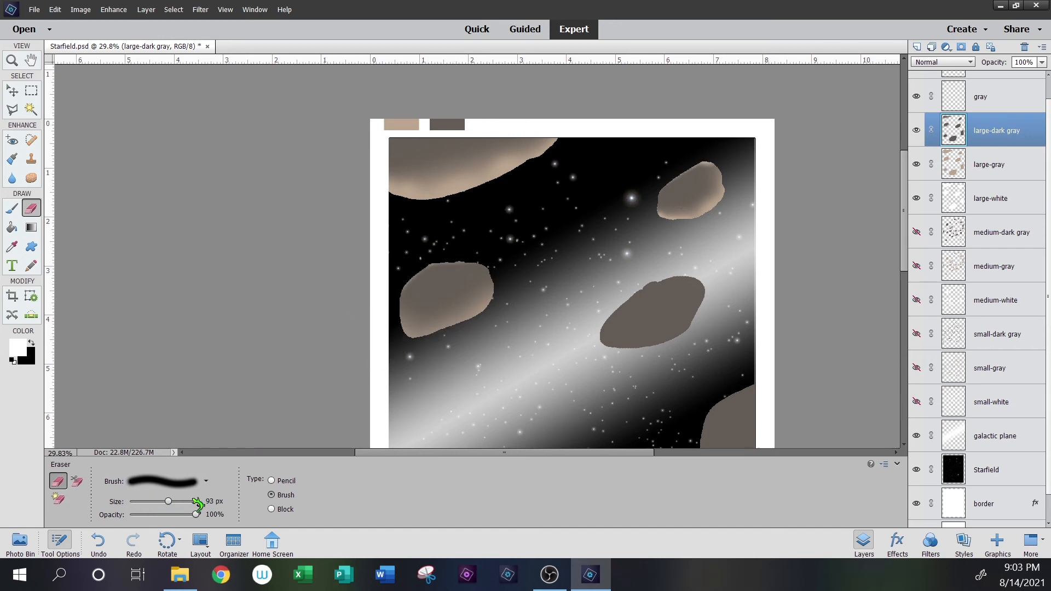
Lasso the large asteroid on the galactic plane and shade it and the remaining large asteroids by erasing their edges, using 407 px for the lower ones
left_click(12, 109)
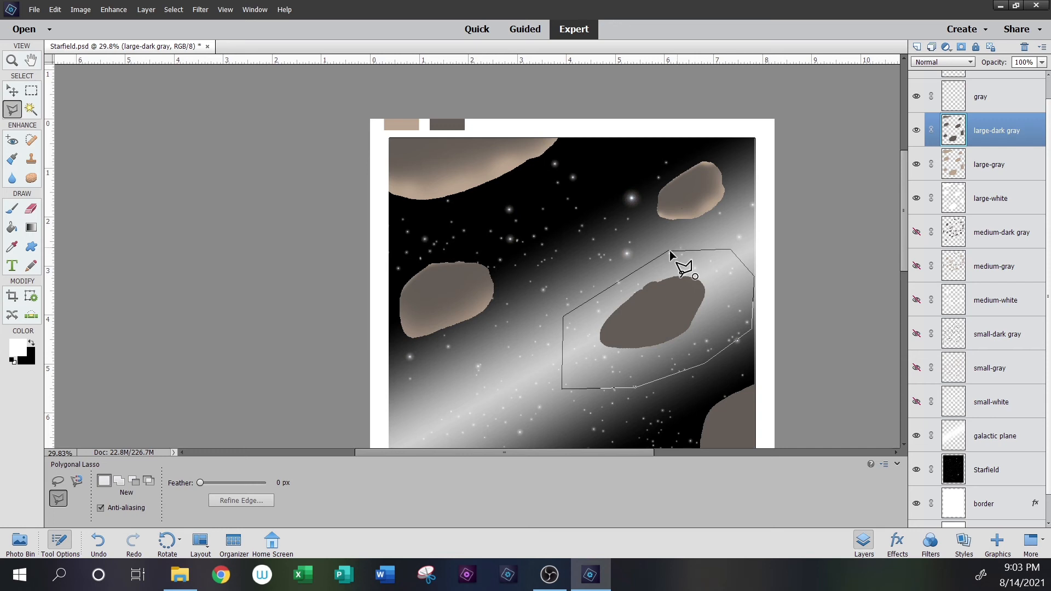
left_click(669, 251)
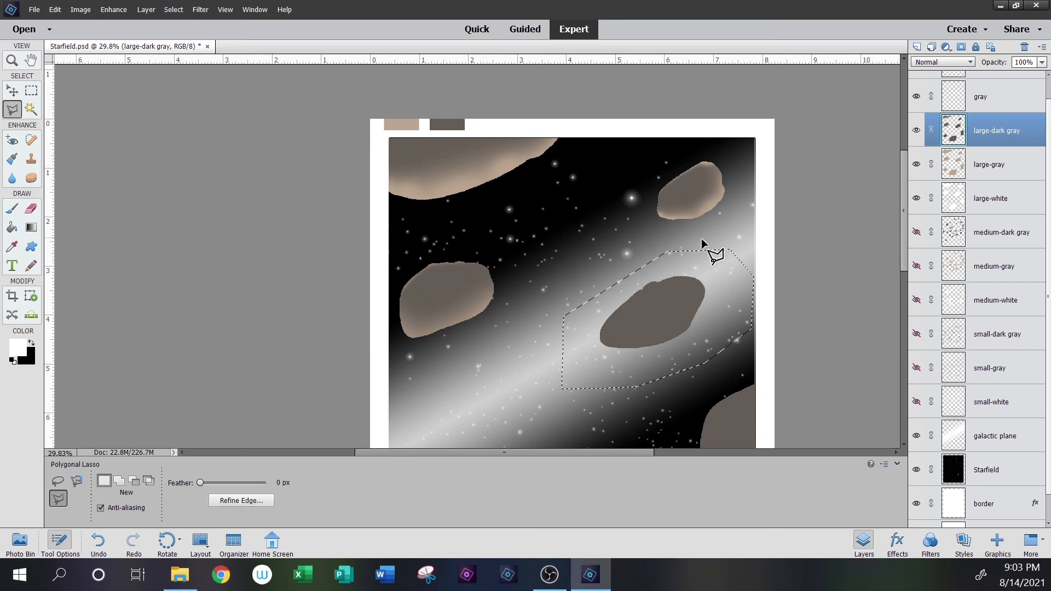
left_click(31, 208)
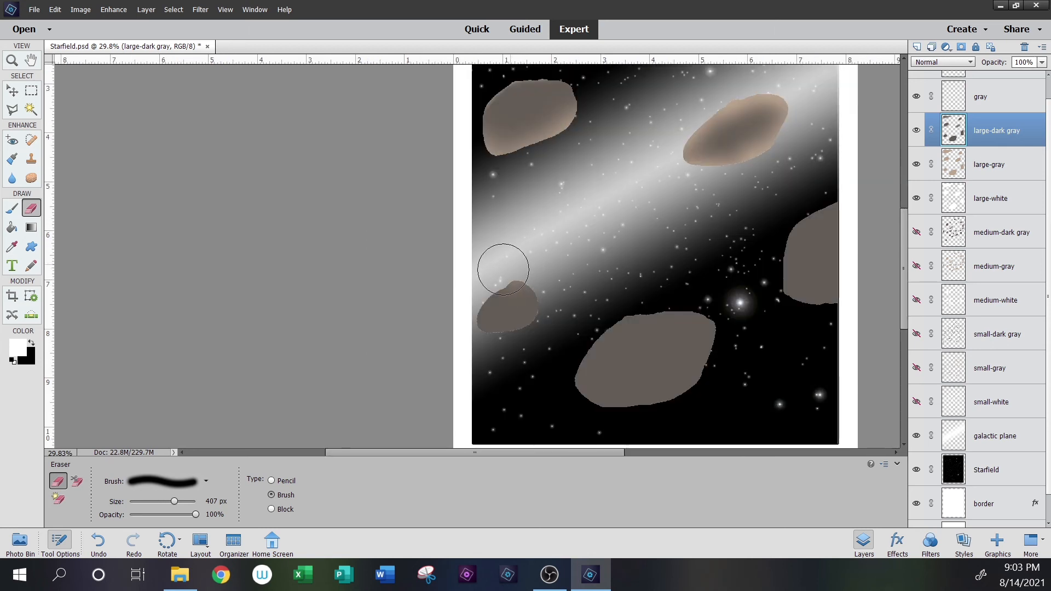
mouse_move(503, 270)
left_mouse_down()
mouse_move(453, 300)
mouse_move(517, 235)
mouse_move(535, 258)
mouse_move(487, 266)
left_mouse_up()
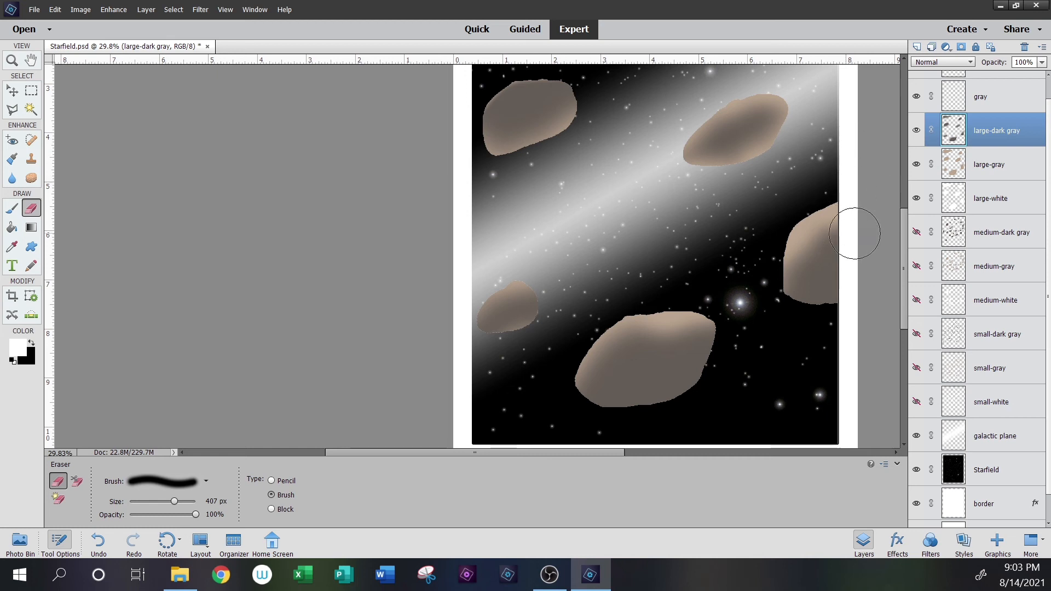
Hide the three large asteroid layers, show the medium ones and make medium-dark gray active for the Eraser
left_click(31, 90)
left_click(916, 130)
left_click(917, 164)
left_click(916, 198)
left_click(992, 233)
key("e")
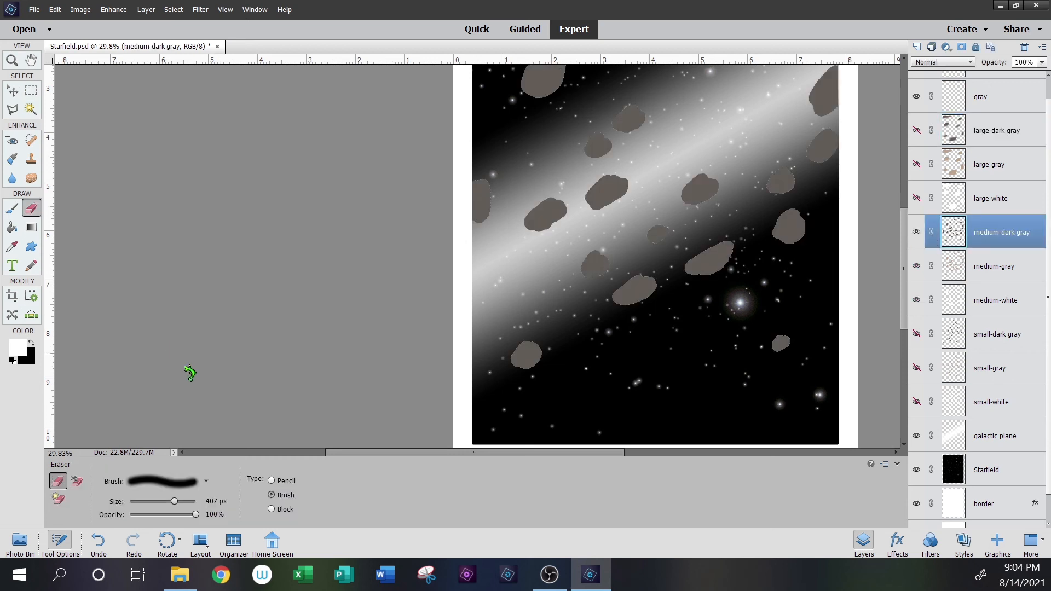
Reduce the Eraser to 75 px and then 165 px to shade the medium asteroids' edges on the medium-dark gray layer
left_click_drag(677, 237, 691, 300)
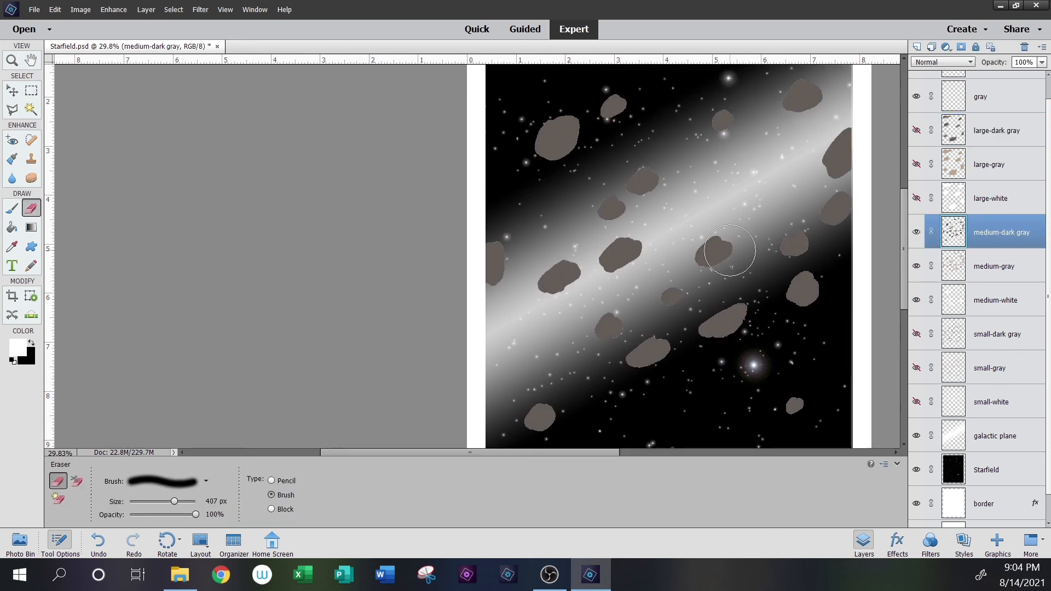
left_click(164, 501)
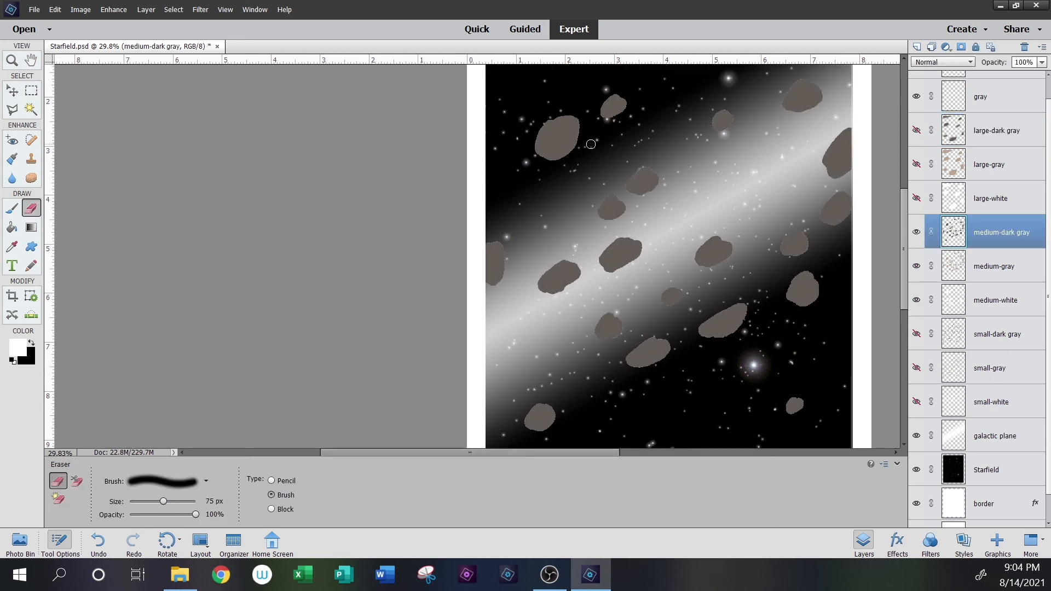
left_click(171, 502)
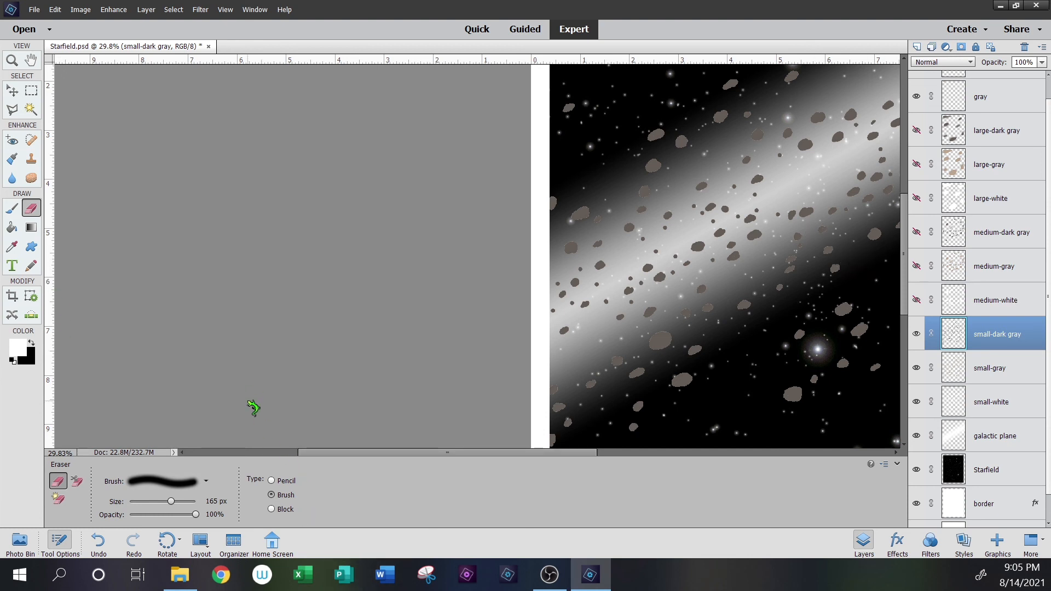
Set the Eraser size to 40 px for shading the small asteroids on the small-dark gray layer
left_click(16, 61)
scroll(775, 255, "up", 3)
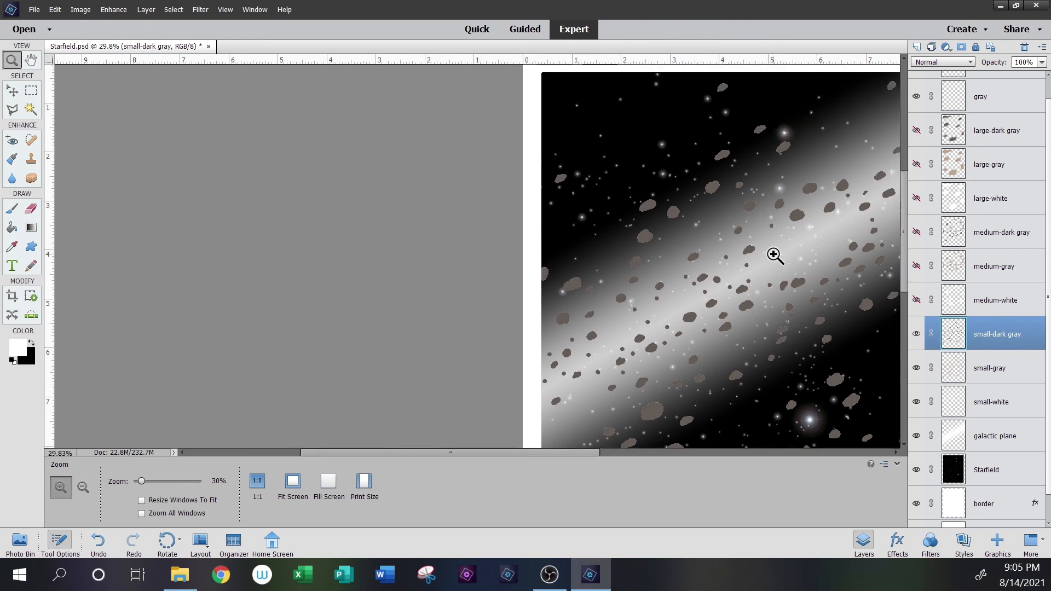
scroll(757, 174, "up", 2)
left_click_drag(683, 134, 787, 179)
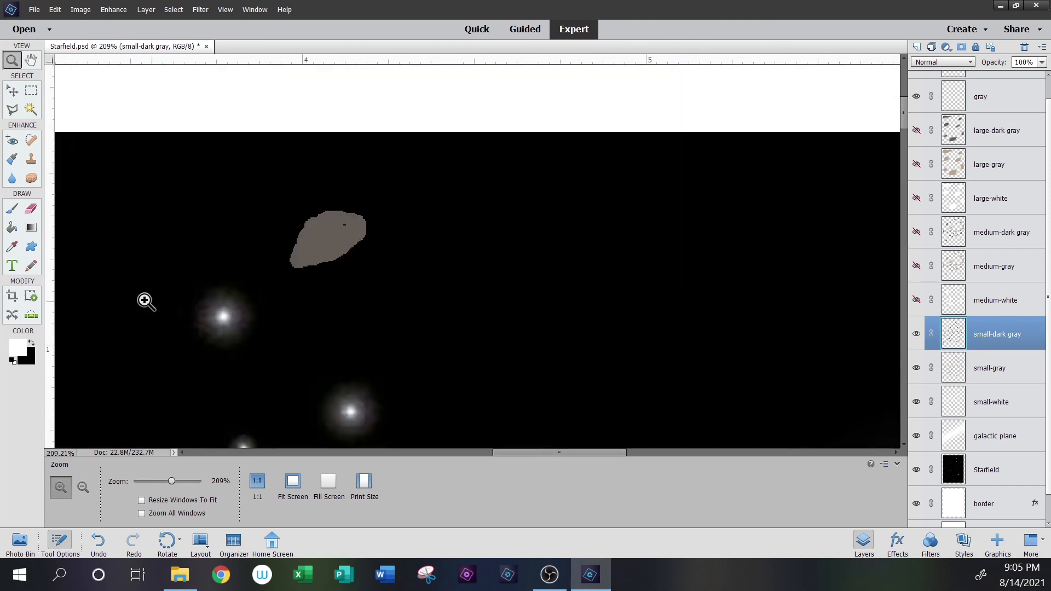
left_click(31, 210)
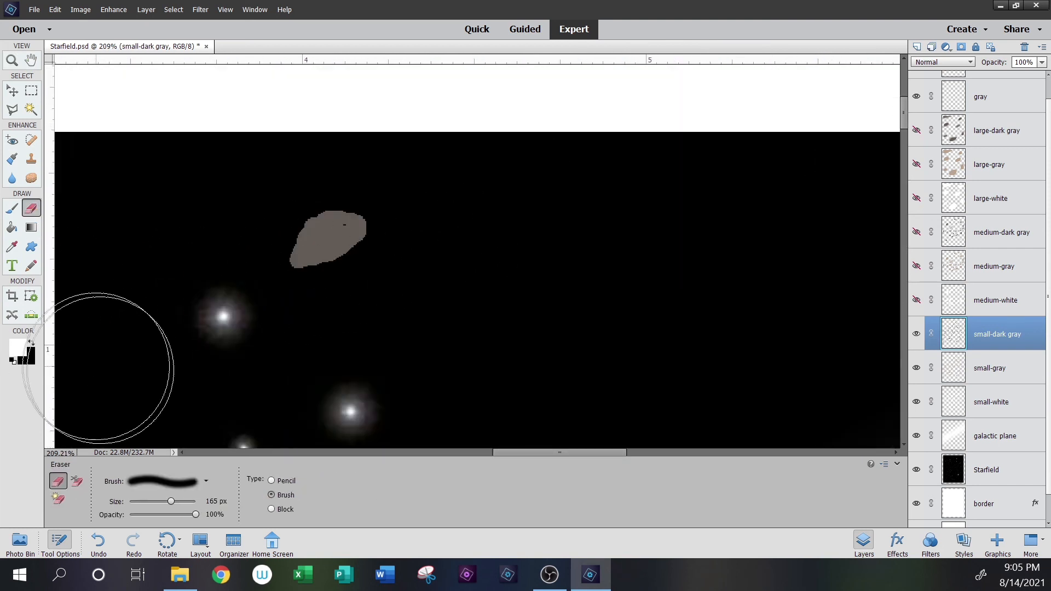
left_click_drag(158, 505, 151, 501)
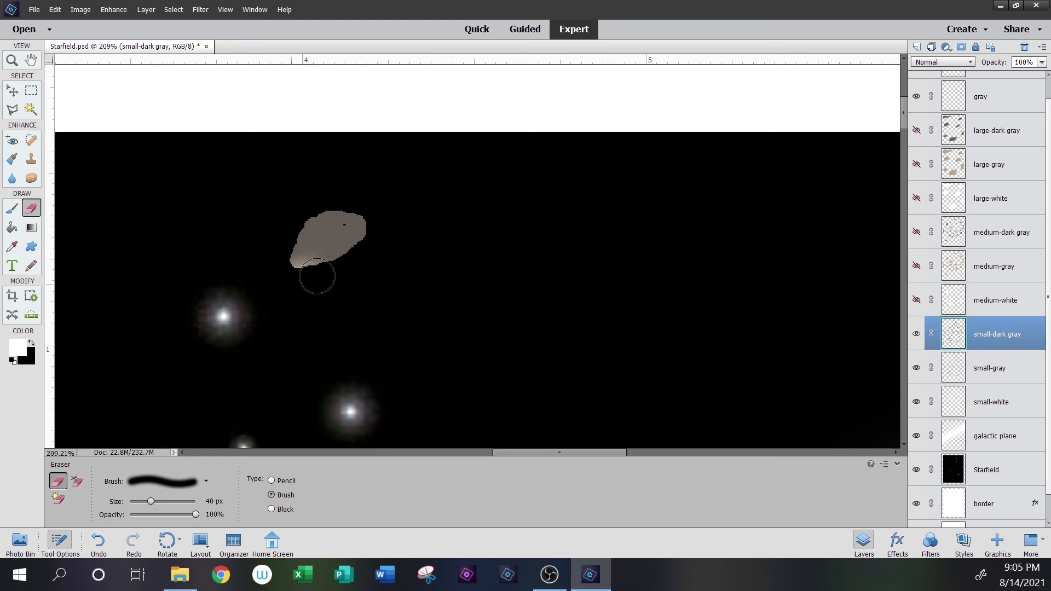
Erase the edges of the small asteroids one by one across the canvas on the small-dark gray layer with the 40 px brush
left_click_drag(307, 267, 391, 233)
key("space")
left_click_drag(737, 300, 346, 294)
key("space")
left_click_drag(756, 319, 281, 209)
mouse_move(681, 159)
left_mouse_down()
mouse_move(640, 140)
mouse_move(678, 118)
mouse_move(681, 100)
mouse_move(634, 156)
mouse_move(608, 140)
mouse_move(664, 128)
mouse_move(693, 82)
left_mouse_up()
key("space")
left_click_drag(618, 315, 800, 95)
key("space")
left_click_drag(768, 267, 597, 182)
mouse_move(735, 212)
left_mouse_down()
mouse_move(666, 242)
mouse_move(637, 297)
mouse_move(733, 279)
mouse_move(742, 240)
left_mouse_up()
left_click_drag(682, 321, 916, 41)
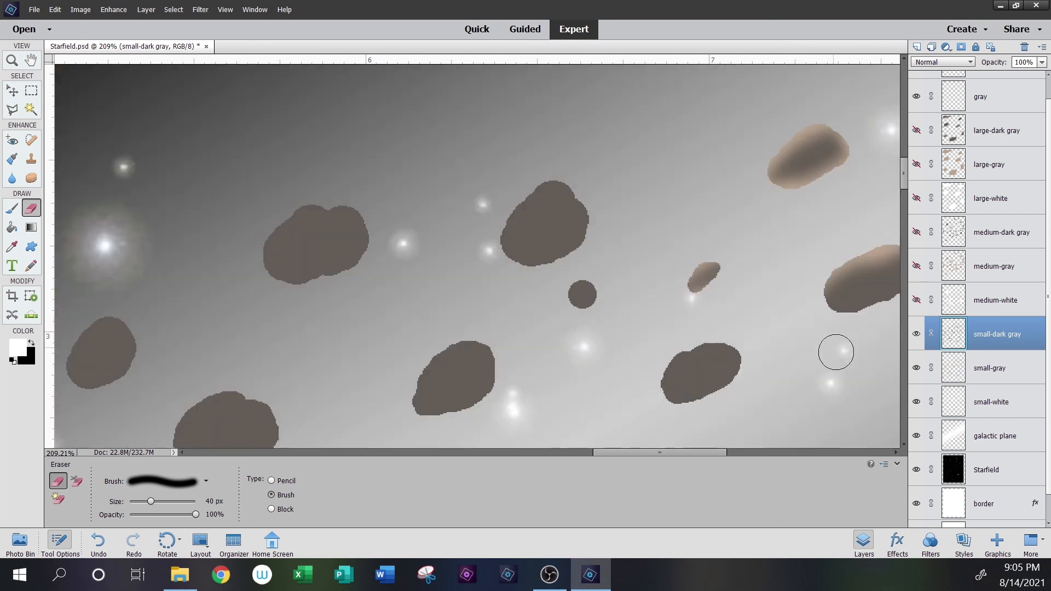
key("space")
left_click_drag(836, 352, 637, 342)
mouse_move(619, 283)
left_mouse_down()
mouse_move(682, 302)
mouse_move(728, 273)
mouse_move(756, 227)
left_mouse_up()
key("space")
left_click_drag(644, 361, 744, 283)
mouse_move(544, 295)
left_mouse_down()
mouse_move(679, 245)
mouse_move(599, 321)
mouse_move(690, 306)
mouse_move(808, 260)
left_mouse_up()
key("space")
left_click_drag(732, 284, 758, 328)
key("space")
left_click_drag(839, 321, 857, 251)
mouse_move(765, 305)
left_mouse_down()
mouse_move(741, 304)
mouse_move(790, 345)
mouse_move(796, 330)
left_mouse_up()
key("space")
left_click_drag(834, 326, 839, 223)
left_click_drag(819, 302, 816, 311)
mouse_move(732, 290)
left_mouse_down()
mouse_move(697, 319)
mouse_move(672, 364)
mouse_move(715, 376)
mouse_move(787, 343)
mouse_move(754, 294)
mouse_move(625, 286)
mouse_move(570, 337)
left_mouse_up()
key("space")
left_click_drag(619, 421, 718, 225)
left_click_drag(811, 247, 712, 318)
left_click_drag(608, 246, 713, 194)
key("space")
left_click_drag(672, 294, 843, 186)
mouse_move(720, 227)
left_mouse_down()
mouse_move(688, 234)
mouse_move(646, 275)
left_mouse_up()
key("space")
mouse_move(495, 258)
left_mouse_down()
mouse_move(617, 272)
mouse_move(582, 268)
mouse_move(686, 242)
mouse_move(699, 276)
left_mouse_up()
key("space")
mouse_move(739, 350)
left_mouse_down()
mouse_move(730, 232)
mouse_move(738, 254)
left_mouse_up()
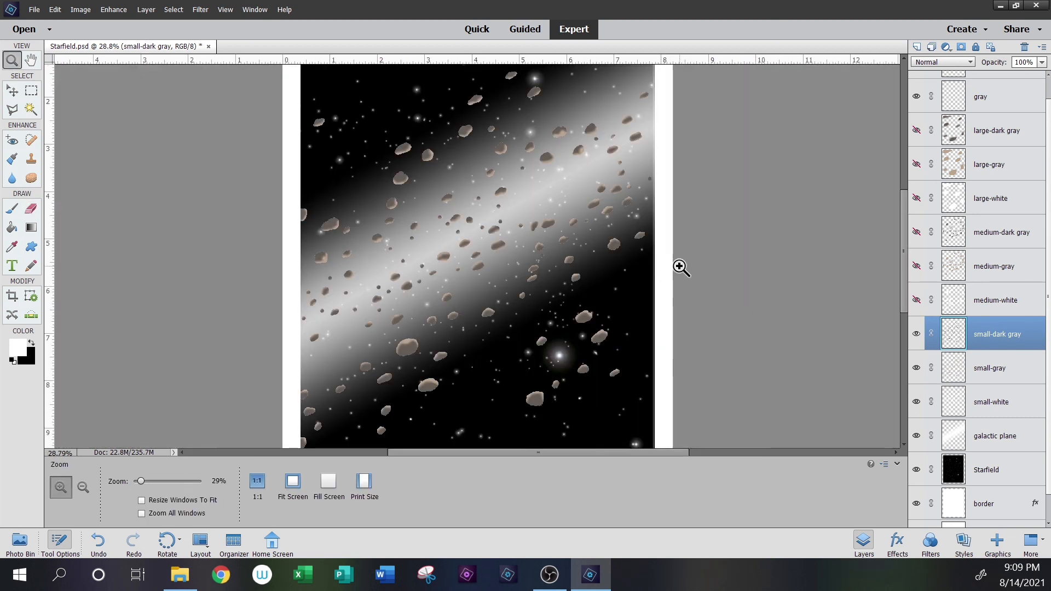
Show all the medium and large asteroid layers together with the small ones
left_click_drag(916, 299, 917, 130)
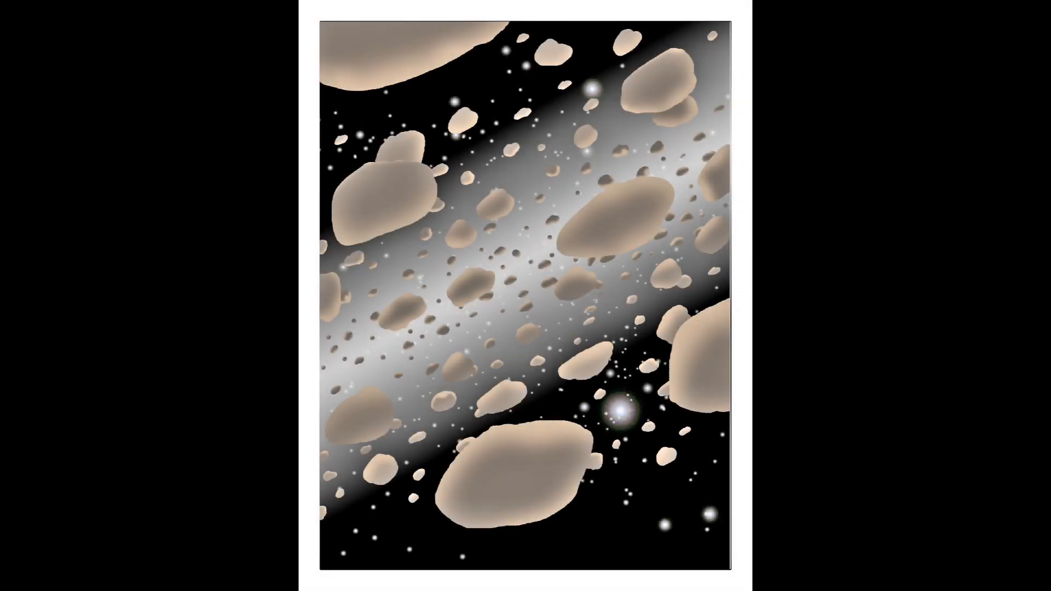